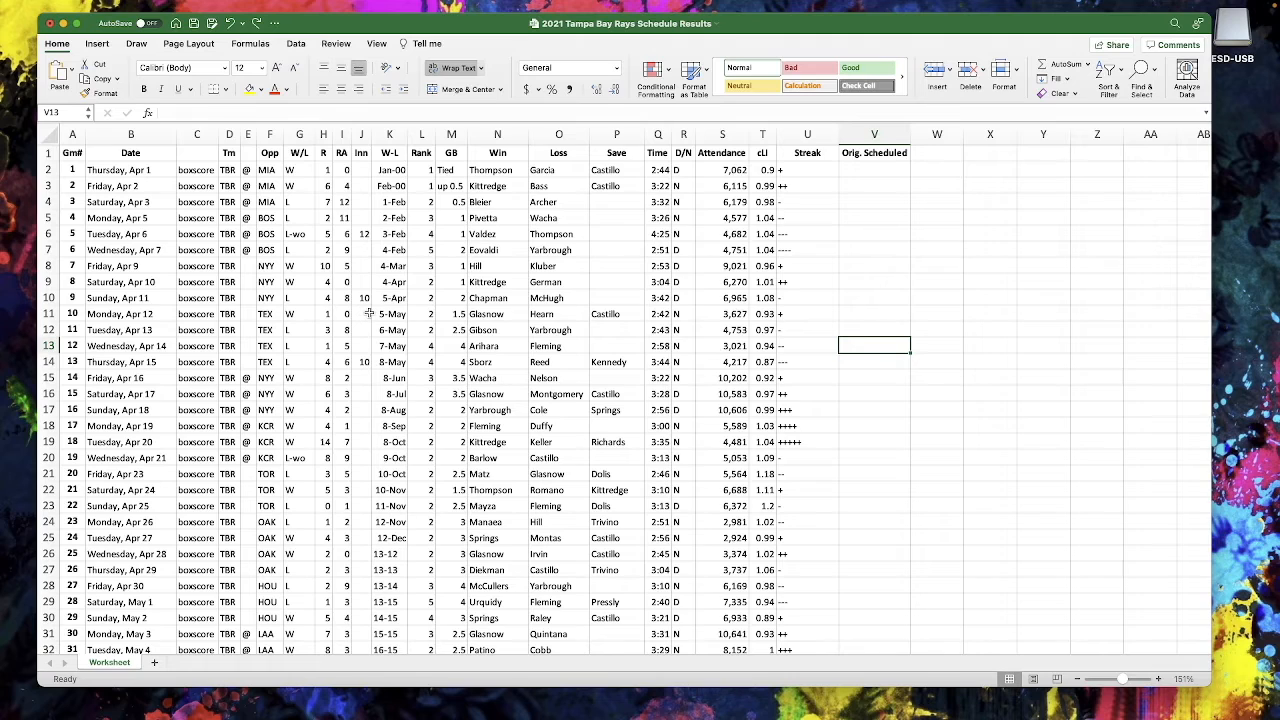
- Convert the whole schedule data range, including its header row, into a table
{"action": "left_click", "coordinate": [318, 312]}
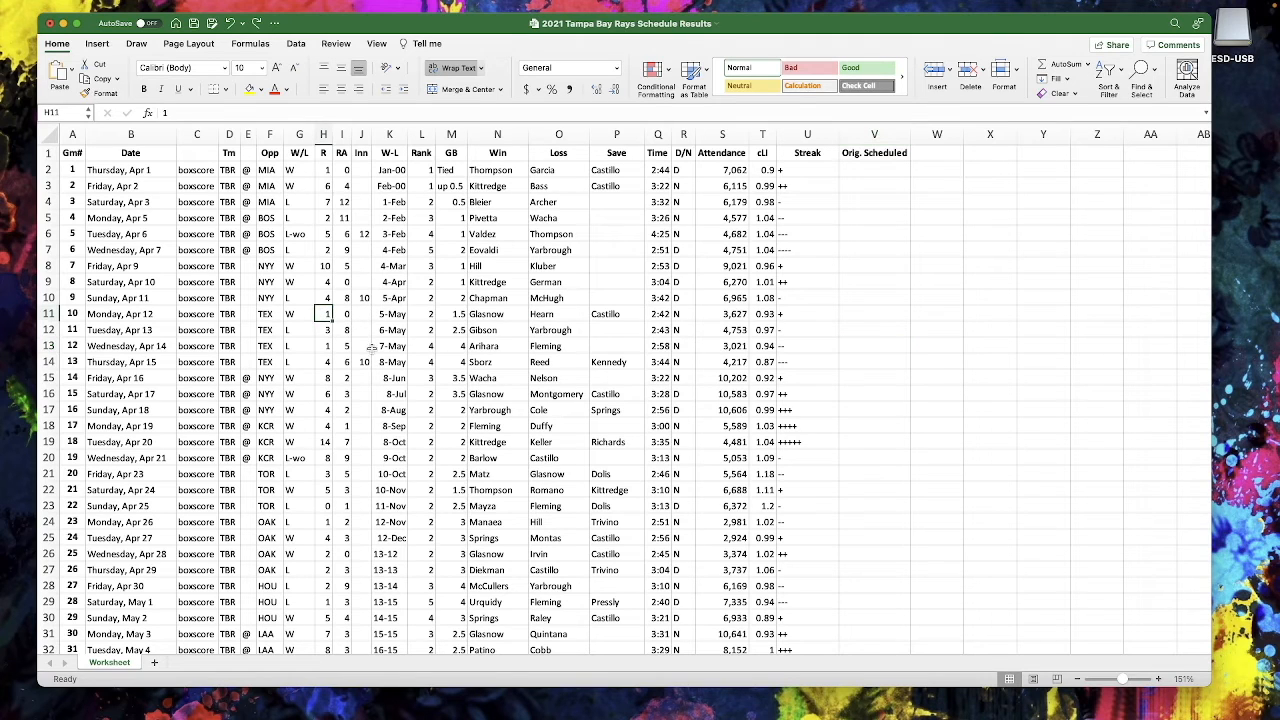
{"action": "left_click", "coordinate": [324, 298]}
{"action": "key", "text": "super+a"}
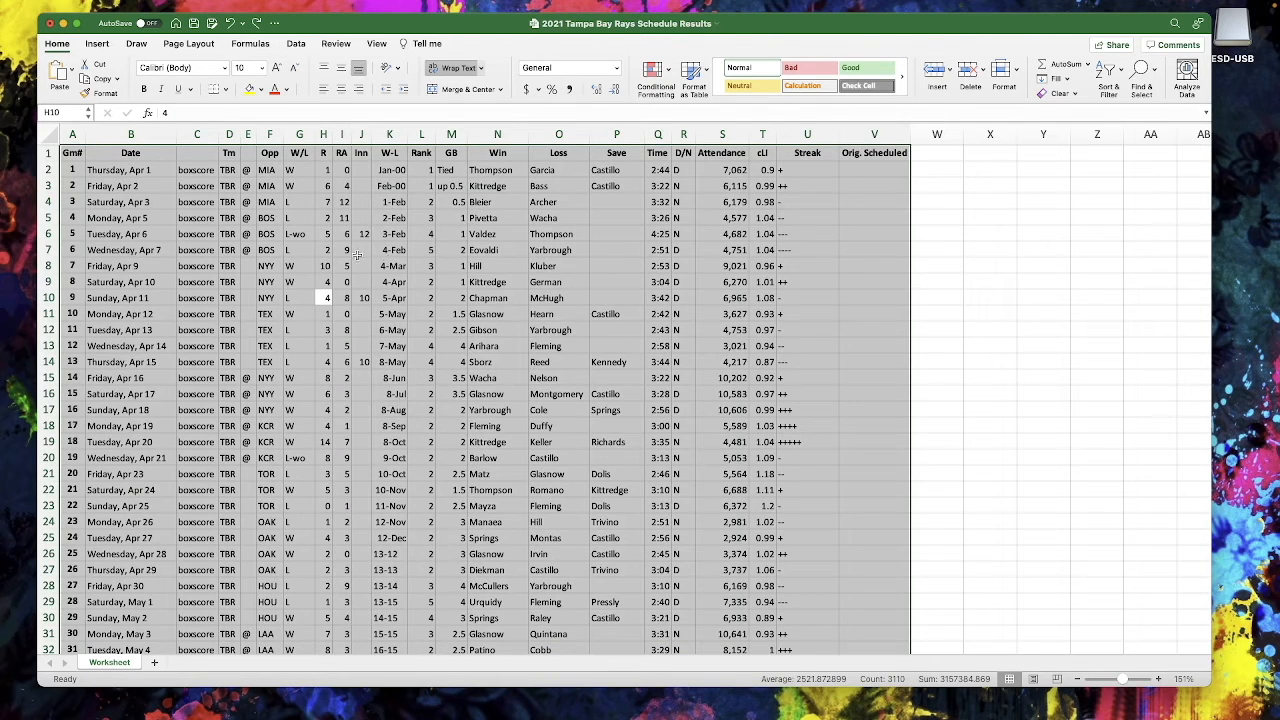
{"action": "left_click", "coordinate": [98, 44]}
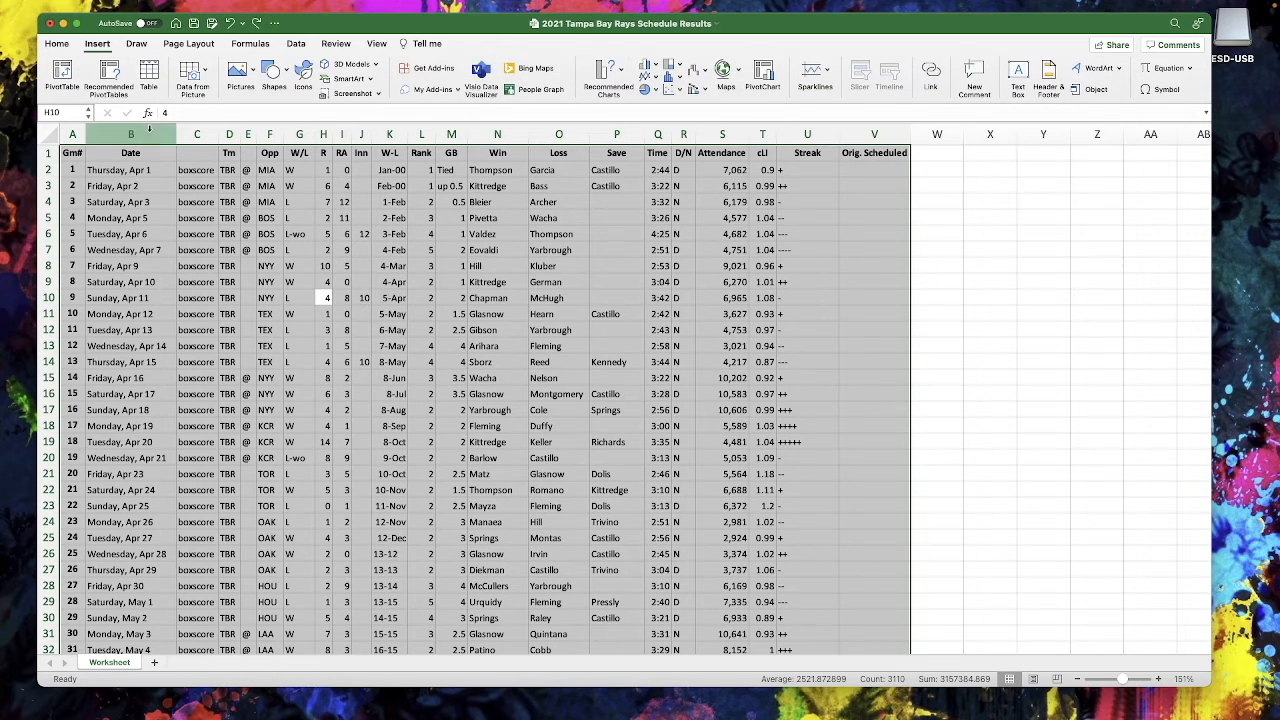
{"action": "left_click", "coordinate": [148, 72]}
{"action": "left_click", "coordinate": [577, 224]}
{"action": "left_click", "coordinate": [685, 250]}
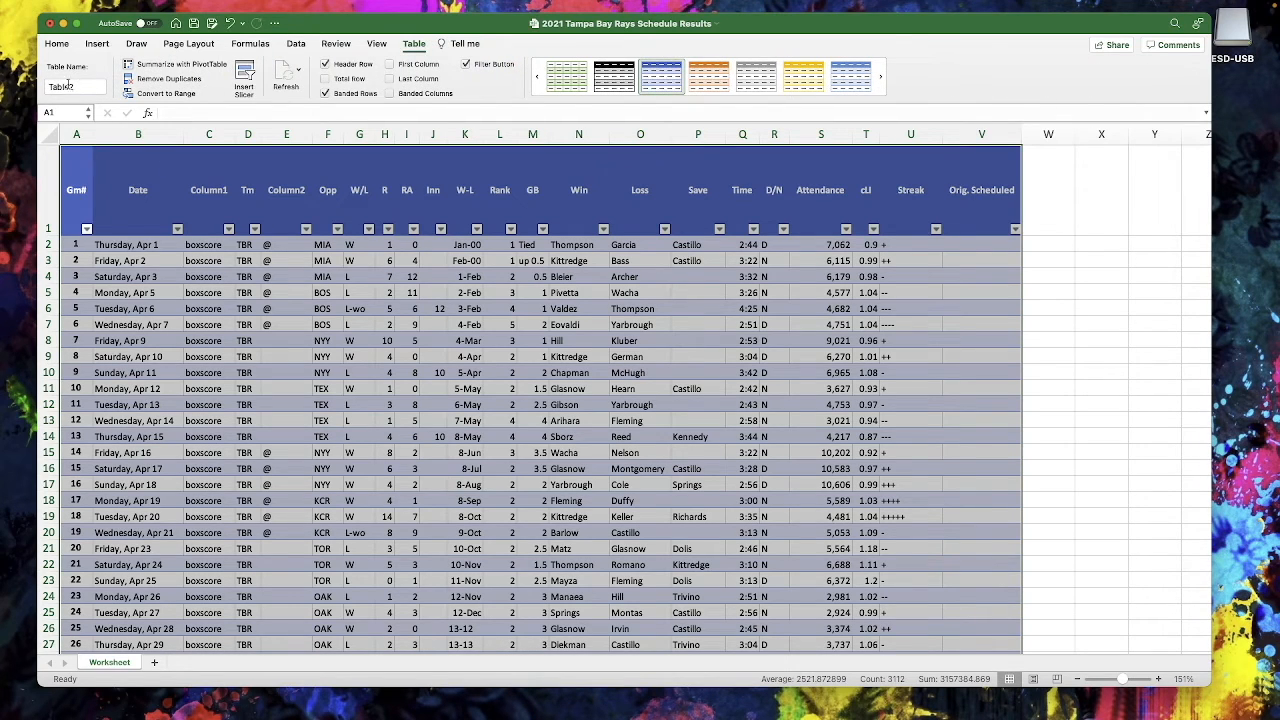
{"action": "left_click", "coordinate": [980, 291]}
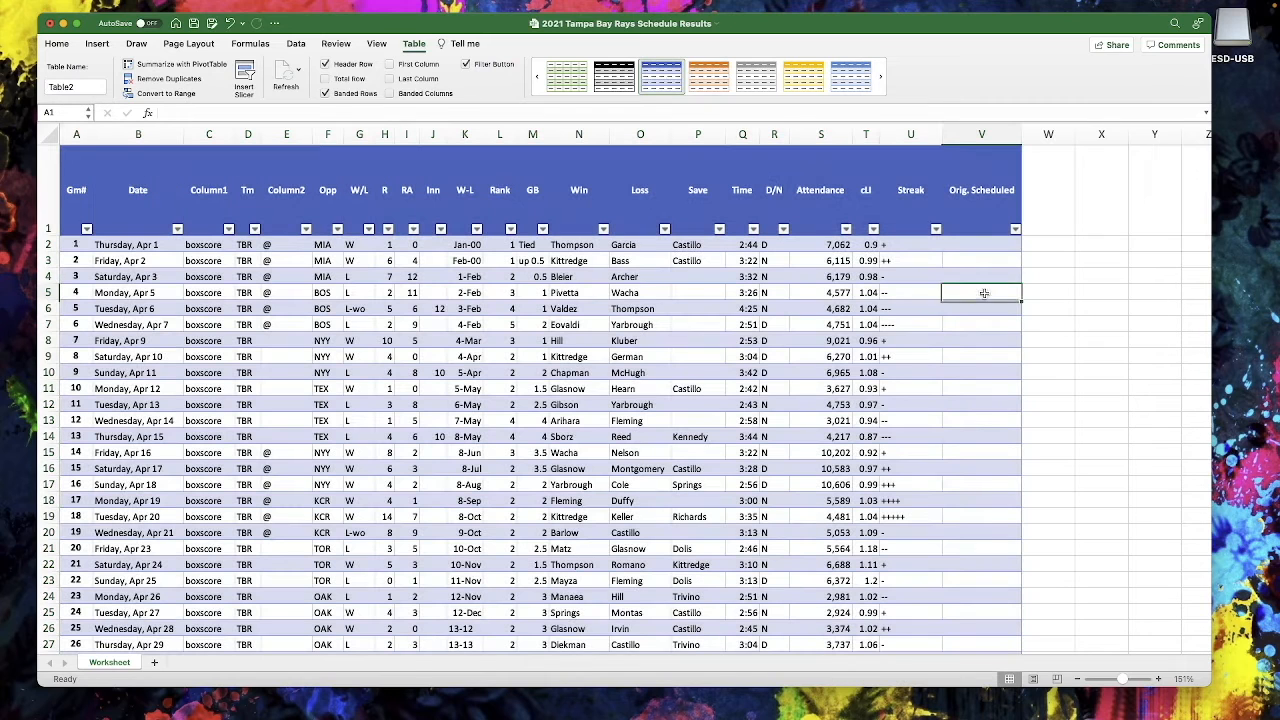
- Widen column W and add a "Home/Away" header in W1 to extend the table by one column
{"action": "left_click", "coordinate": [1039, 200]}
{"action": "left_click_drag", "start_coordinate": [1075, 134], "coordinate": [1117, 134]}
{"action": "type", "text": "Home"}
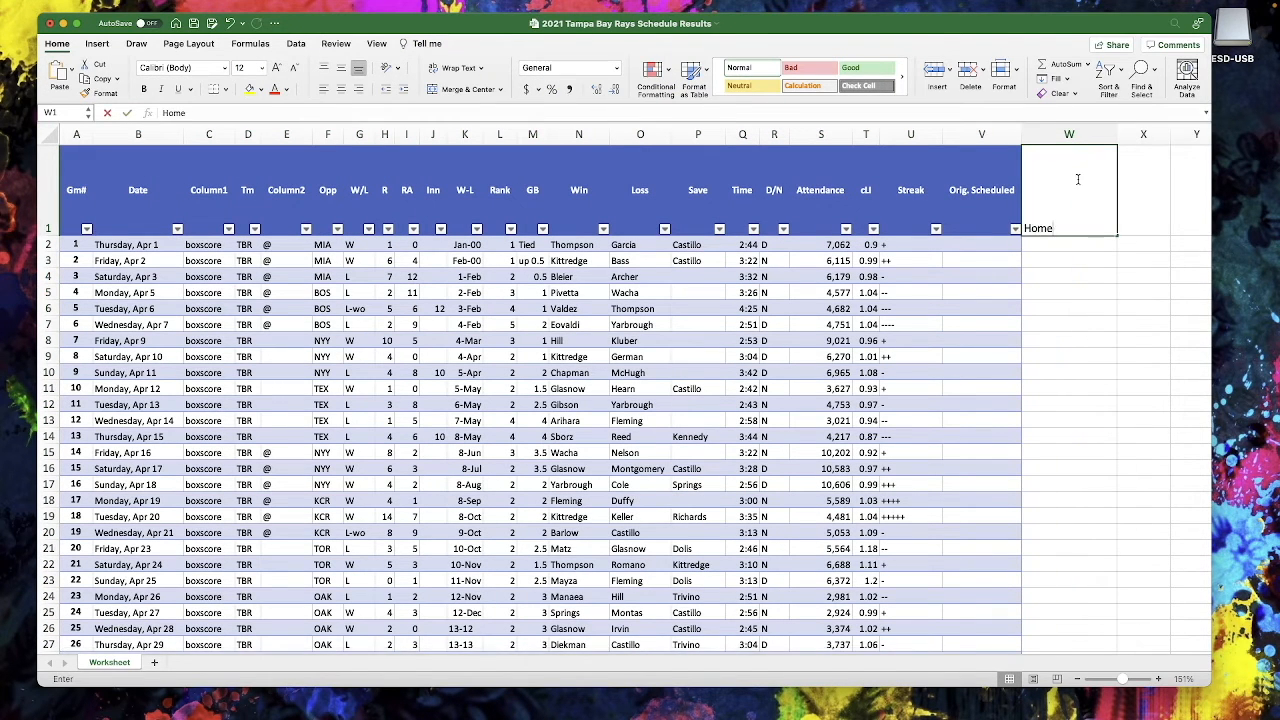
{"action": "type", "text": "/Away"}
{"action": "key", "text": "Return"}
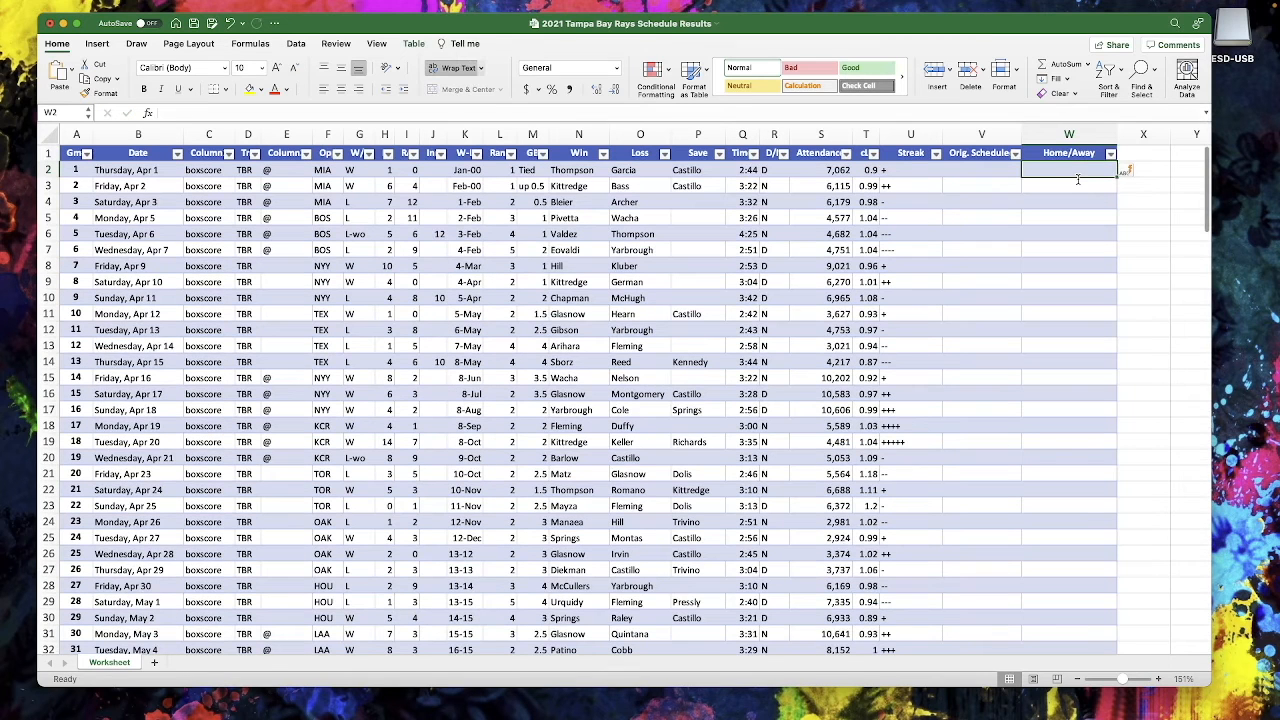
{"action": "left_click", "coordinate": [1078, 150]}
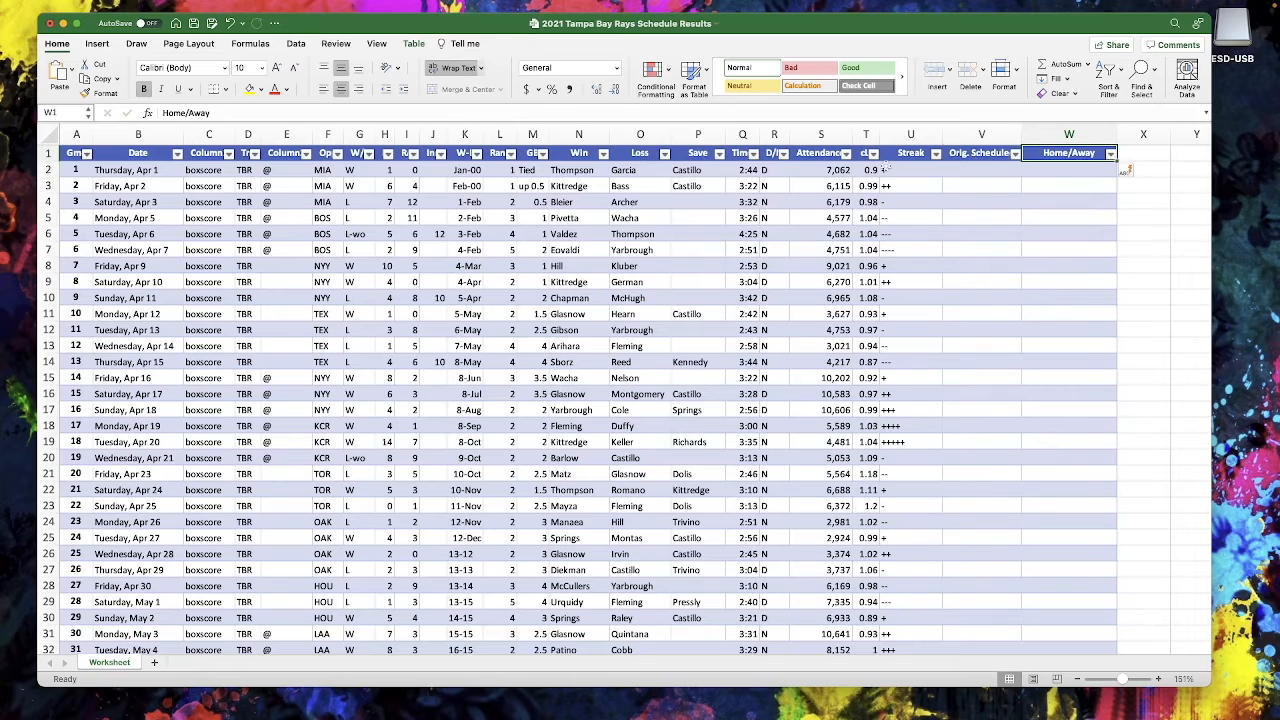
{"action": "left_click", "coordinate": [1027, 174]}
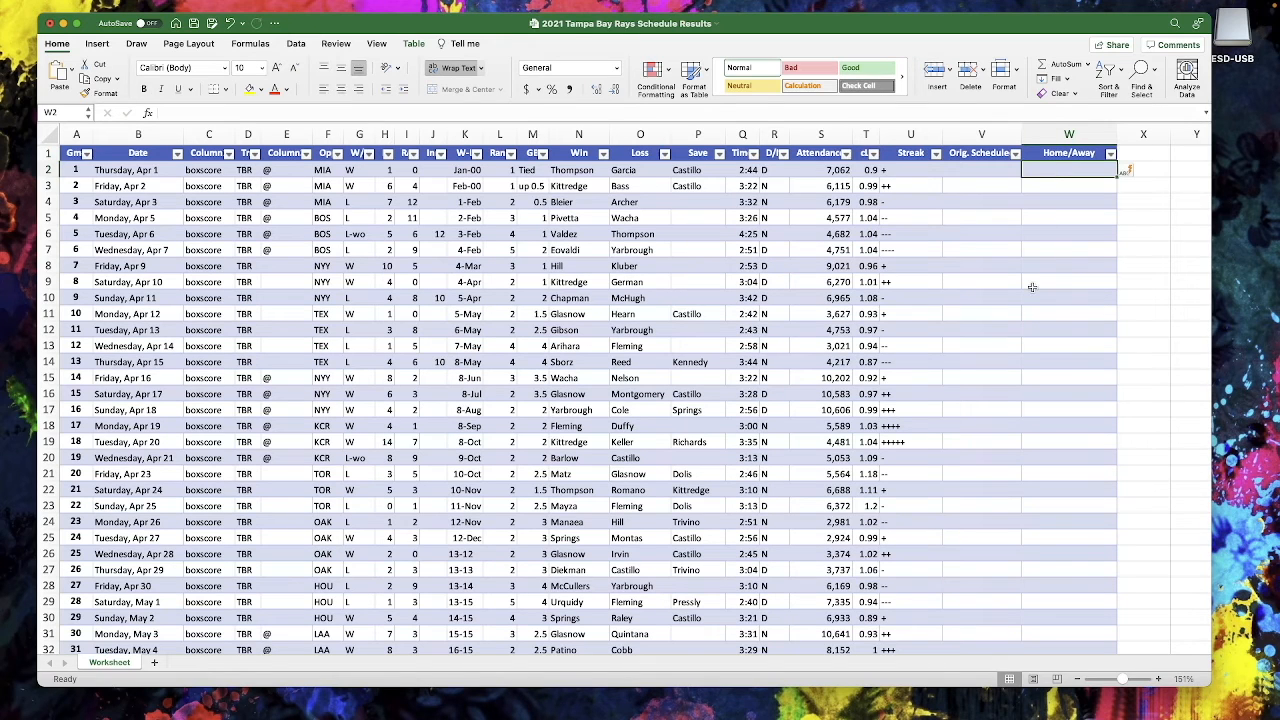
{"action": "type", "text": "=if"}
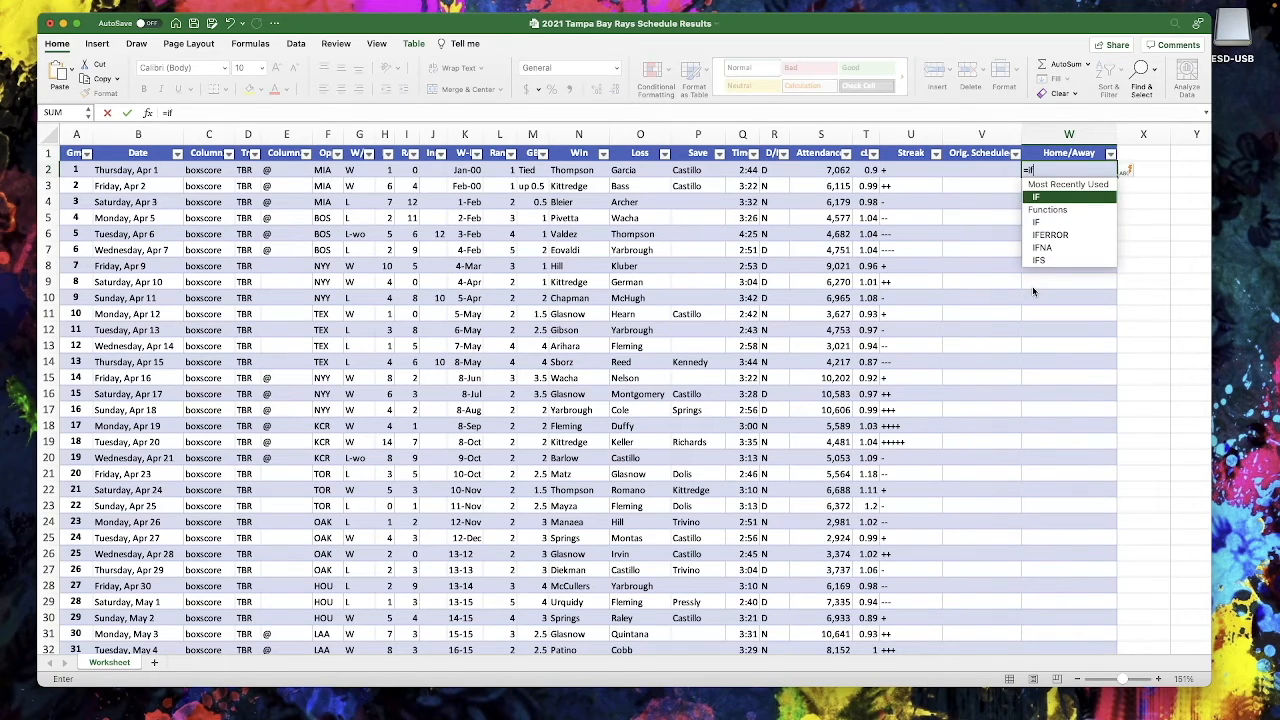
{"action": "type", "text": "("}
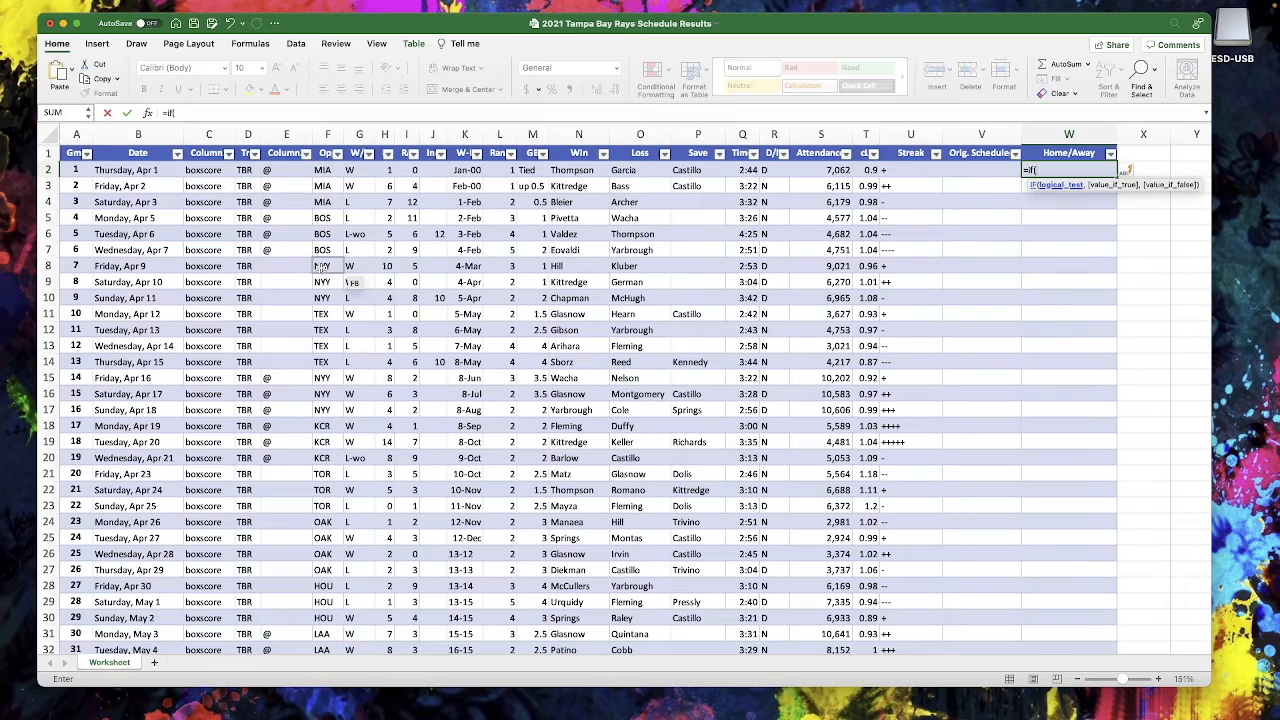
{"action": "left_click", "coordinate": [287, 172]}
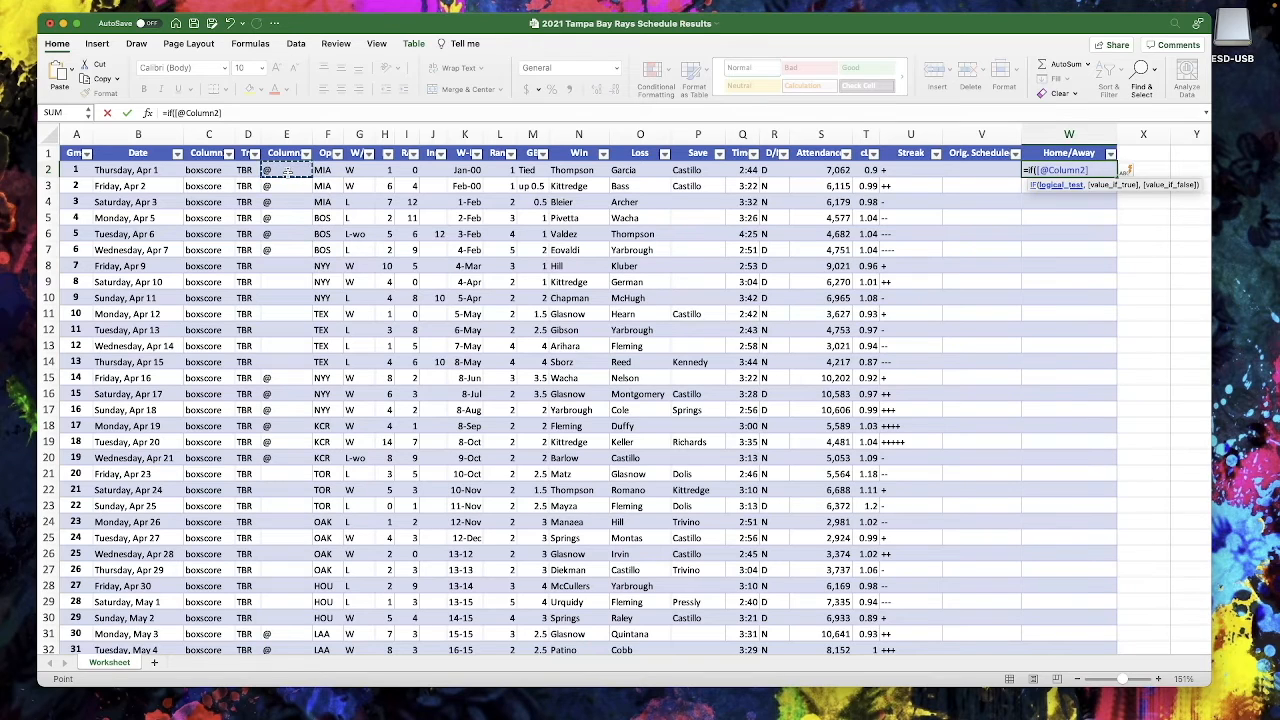
{"action": "type", "text": "=\"@"}
{"action": "left_click", "coordinate": [246, 113]}
{"action": "type", "text": ","}
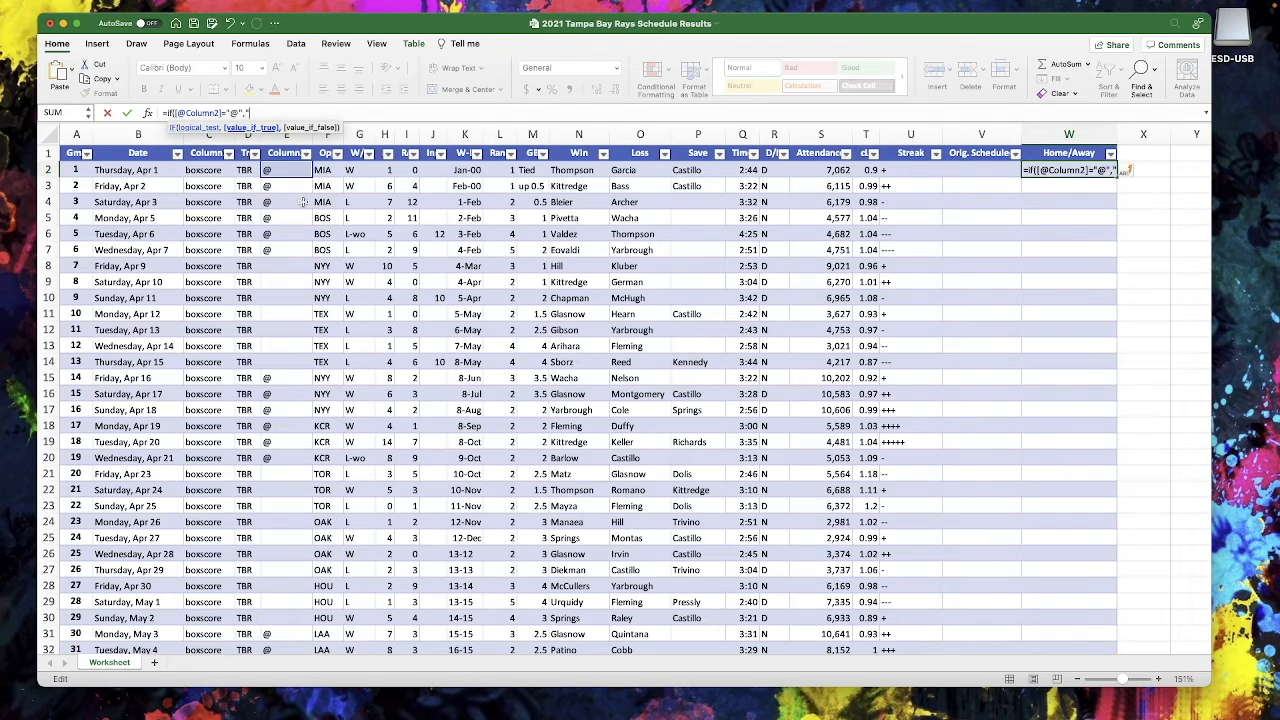
{"action": "type", "text": "Away"}
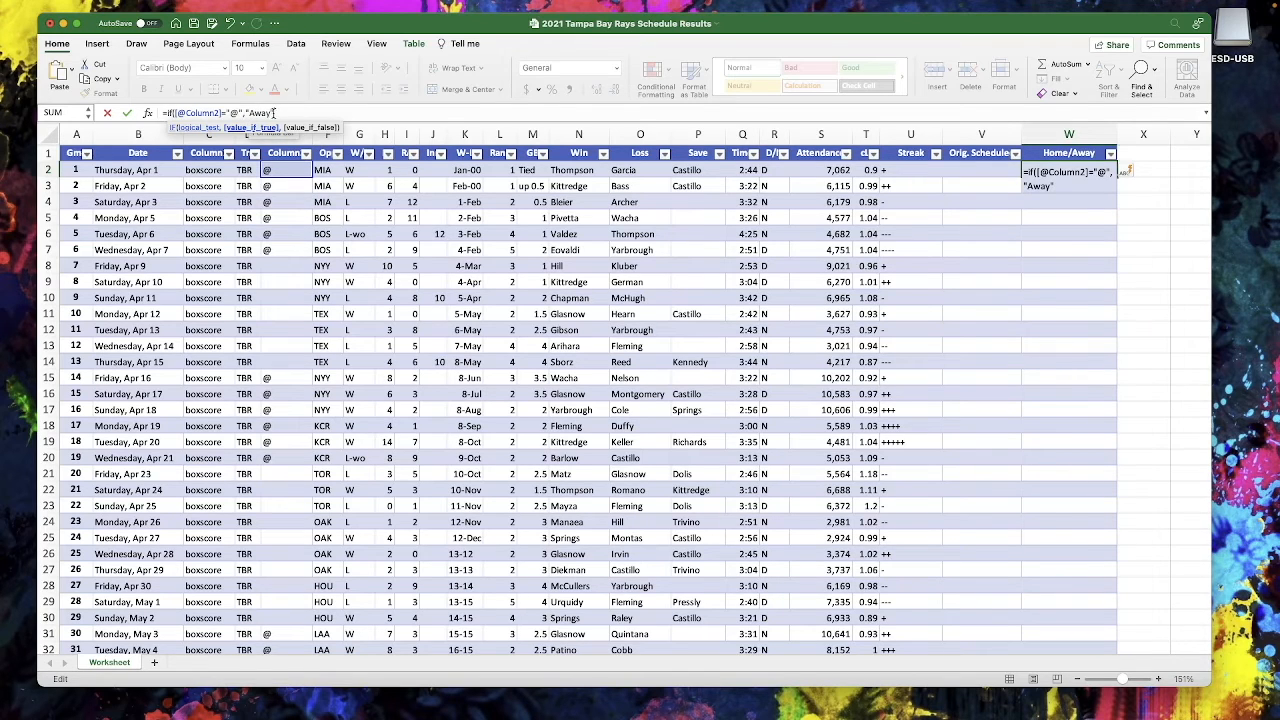
{"action": "type", "text": ","}
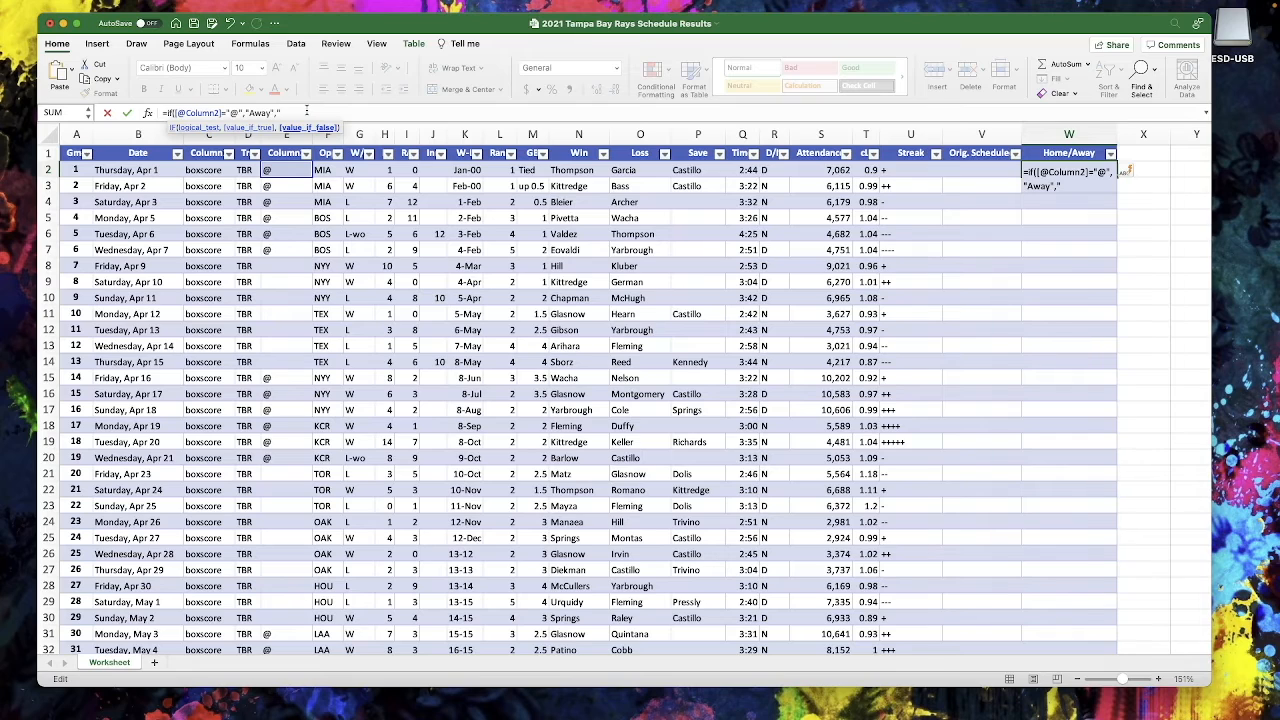
{"action": "type", "text": "Home"}
{"action": "key", "text": "Return"}
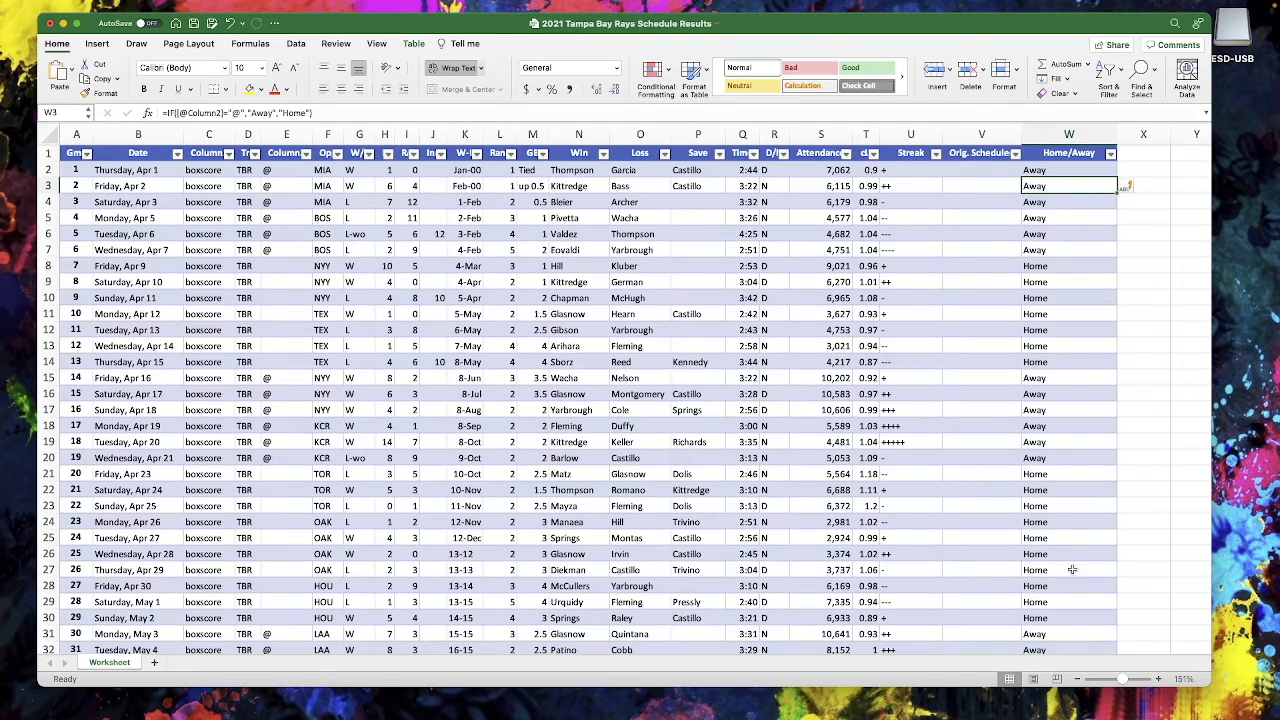
- Clear the formulas from the Home/Away column while keeping its header
{"action": "left_click", "coordinate": [1044, 171]}
{"action": "left_click", "coordinate": [1048, 147]}
{"action": "key", "text": "Delete"}
{"action": "left_click", "coordinate": [1048, 169]}
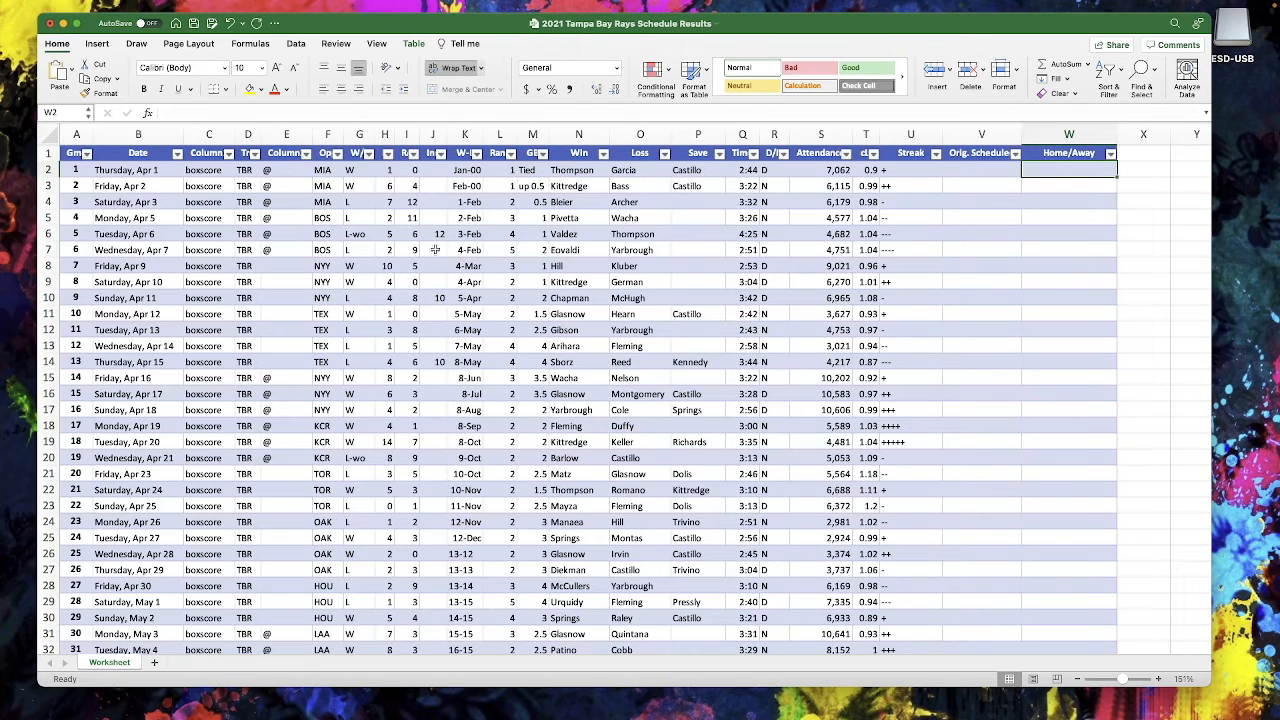
{"action": "left_click", "coordinate": [148, 114]}
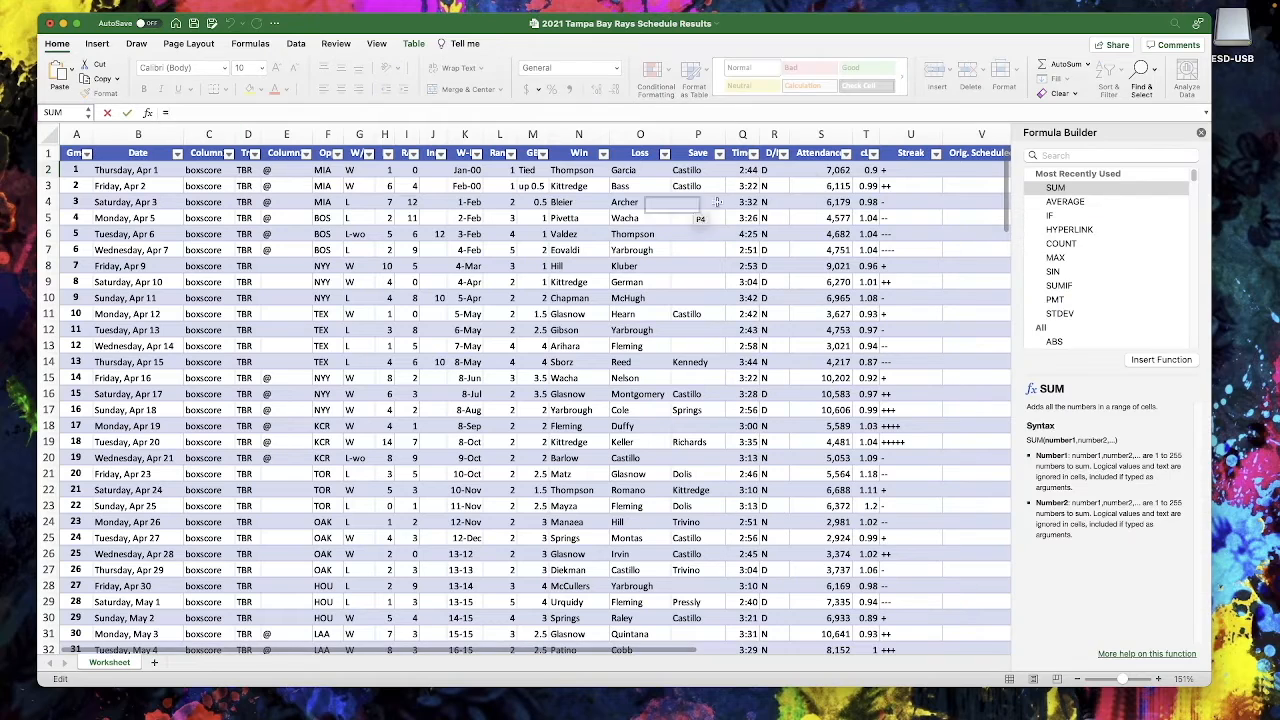
{"action": "left_click", "coordinate": [1048, 218]}
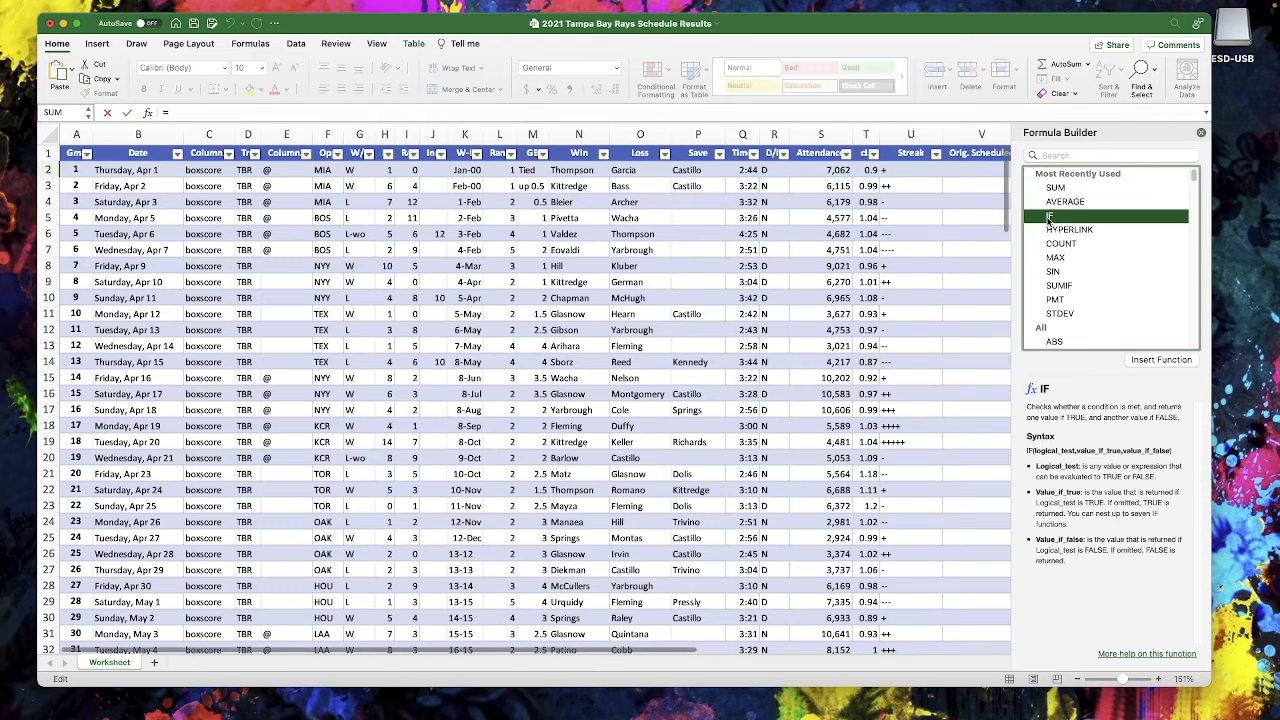
{"action": "left_click", "coordinate": [1148, 361]}
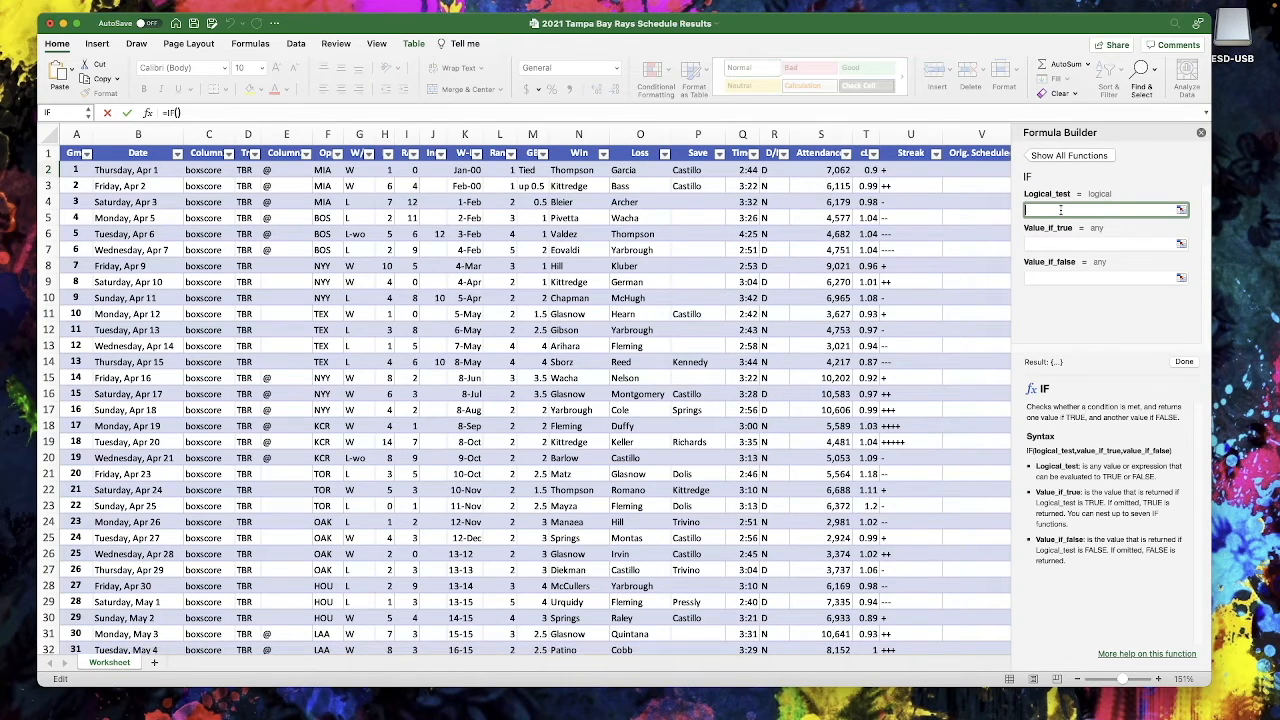
{"action": "left_click", "coordinate": [270, 170]}
{"action": "type", "text": "=\"@\""}
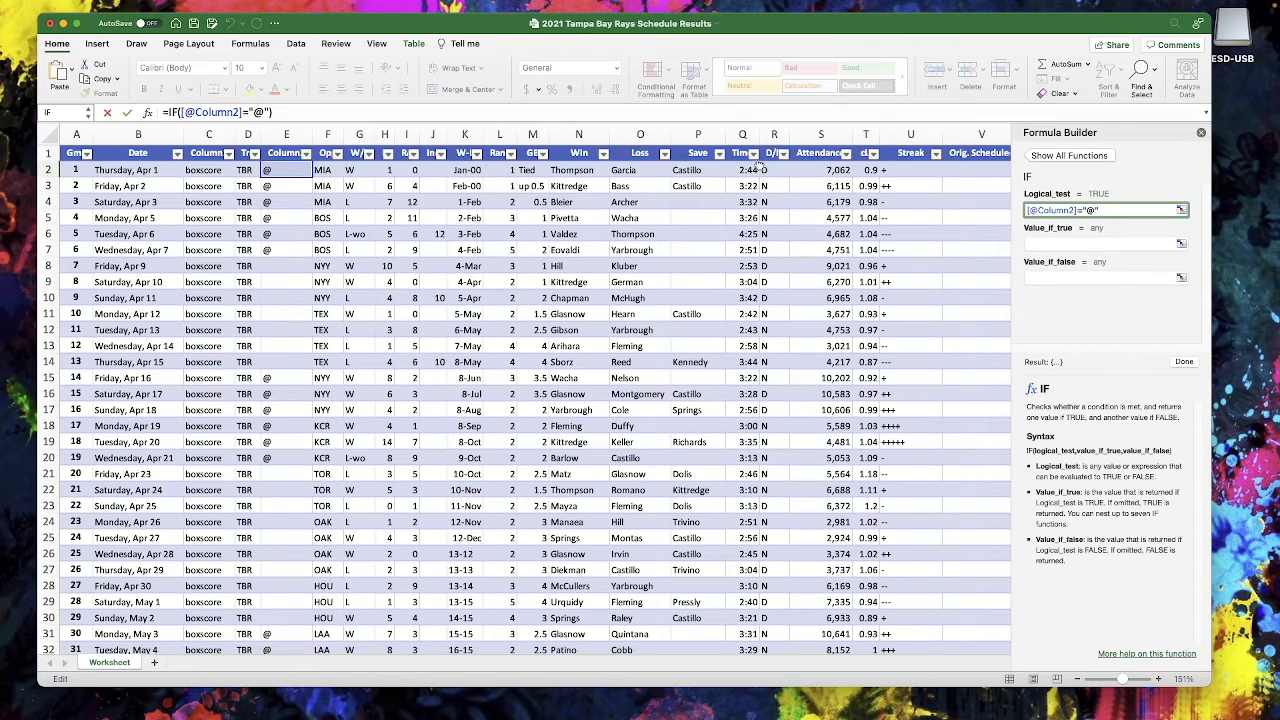
- Set the IF function's true value to "Away" and false value to "Home", apply it and close the Formula Builder
{"action": "left_click", "coordinate": [1064, 243]}
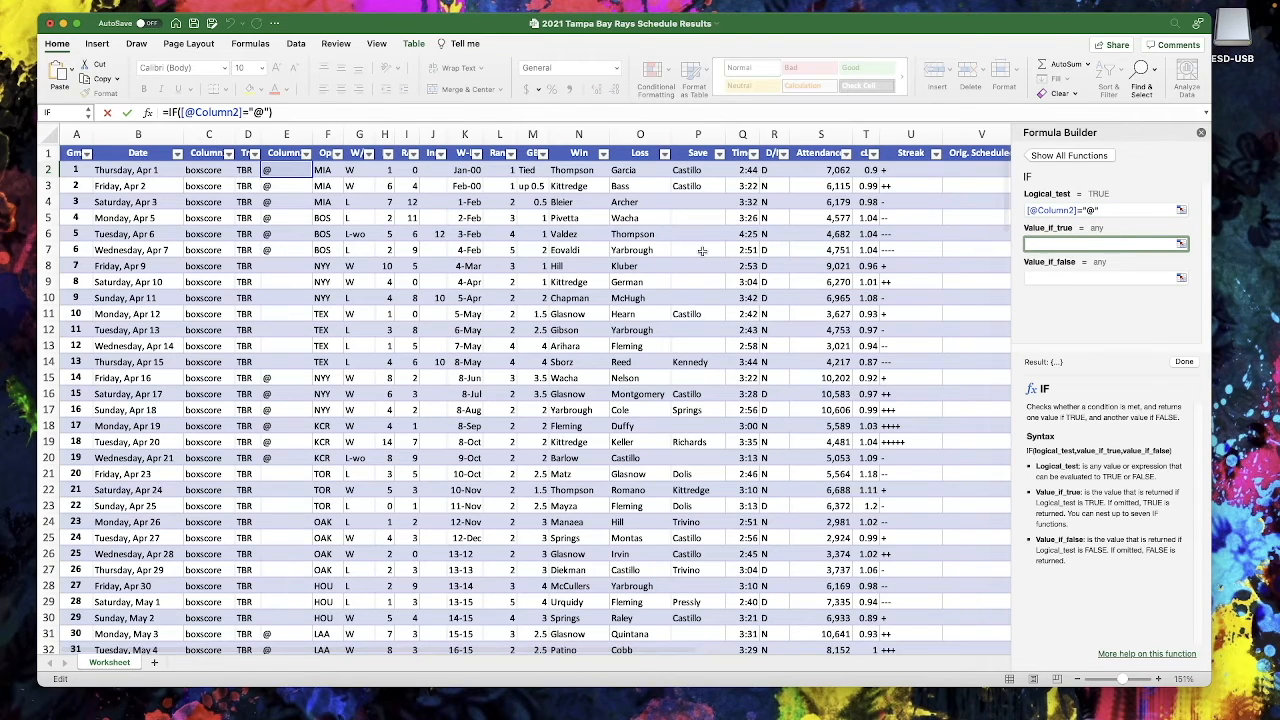
{"action": "type", "text": "\"Away\""}
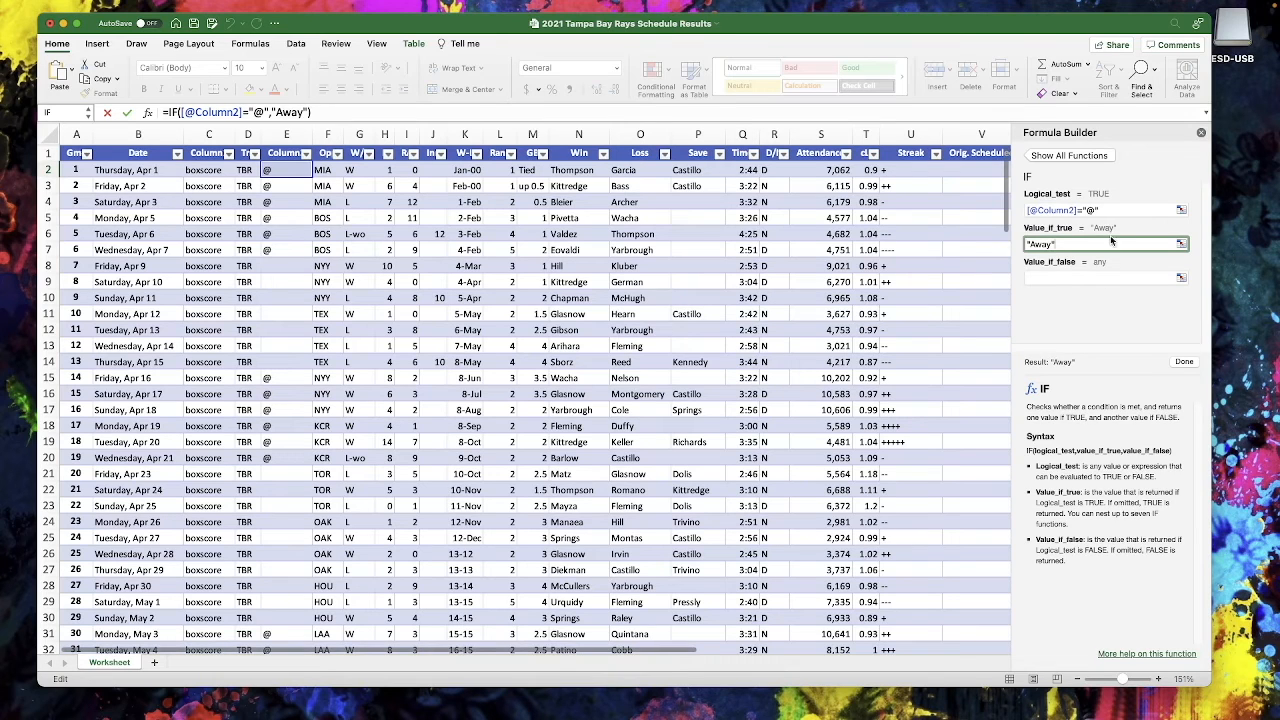
{"action": "left_click", "coordinate": [1067, 276]}
{"action": "type", "text": "\""}
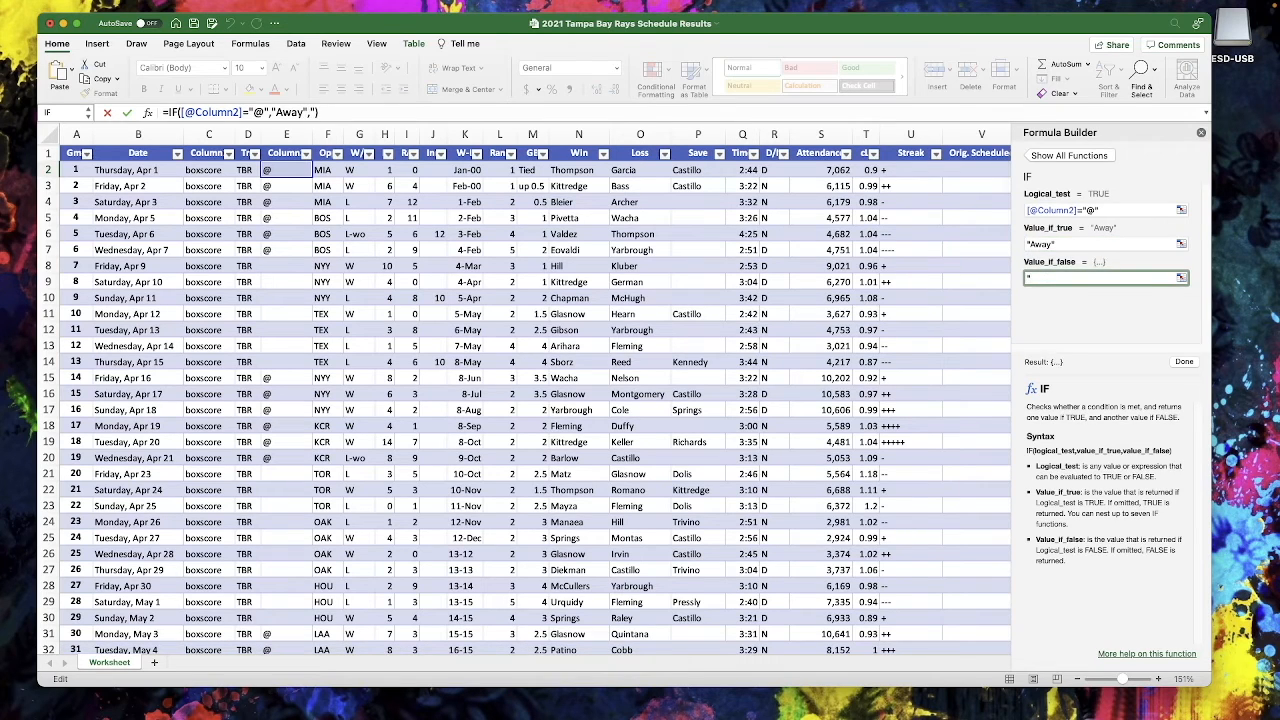
{"action": "type", "text": "Home\""}
{"action": "left_click", "coordinate": [1184, 361]}
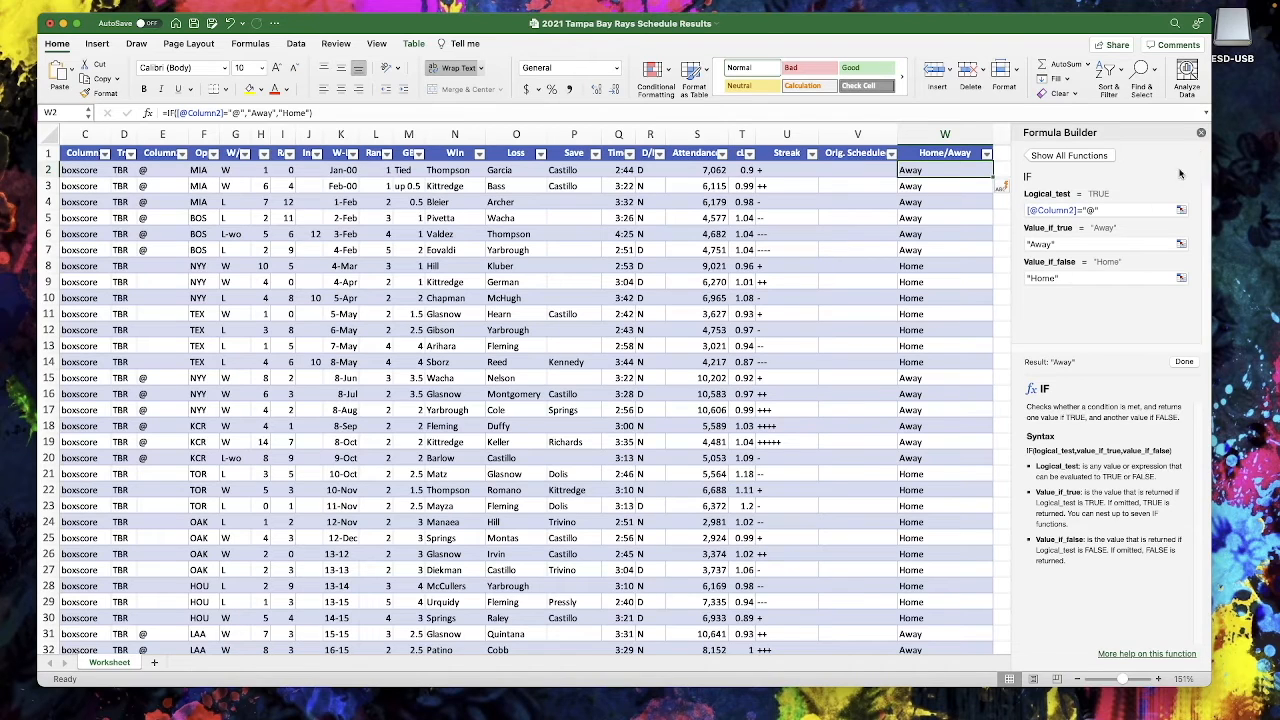
{"action": "left_click", "coordinate": [1201, 132]}
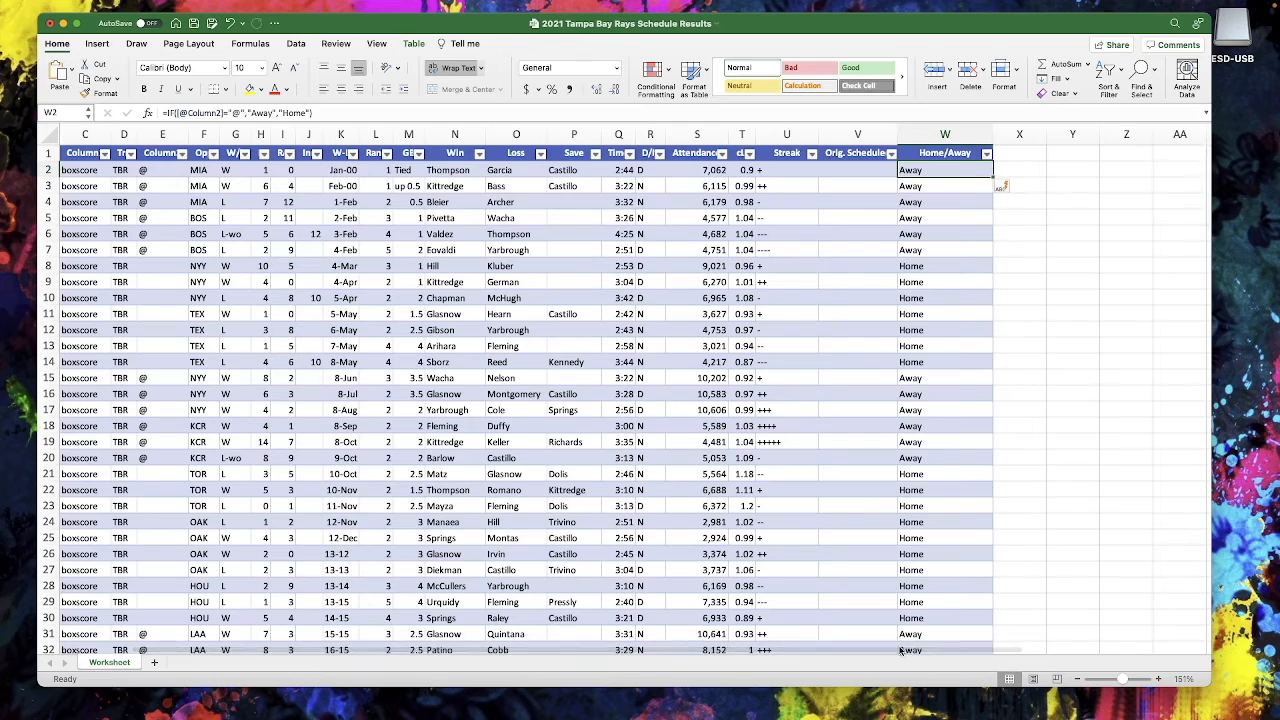
- Replace "Home" in W2's formula with a nested IF that tests whether [@[W/L]] equals "W"
{"action": "scroll", "coordinate": [900, 650], "scroll_direction": "left", "scroll_amount": 3}
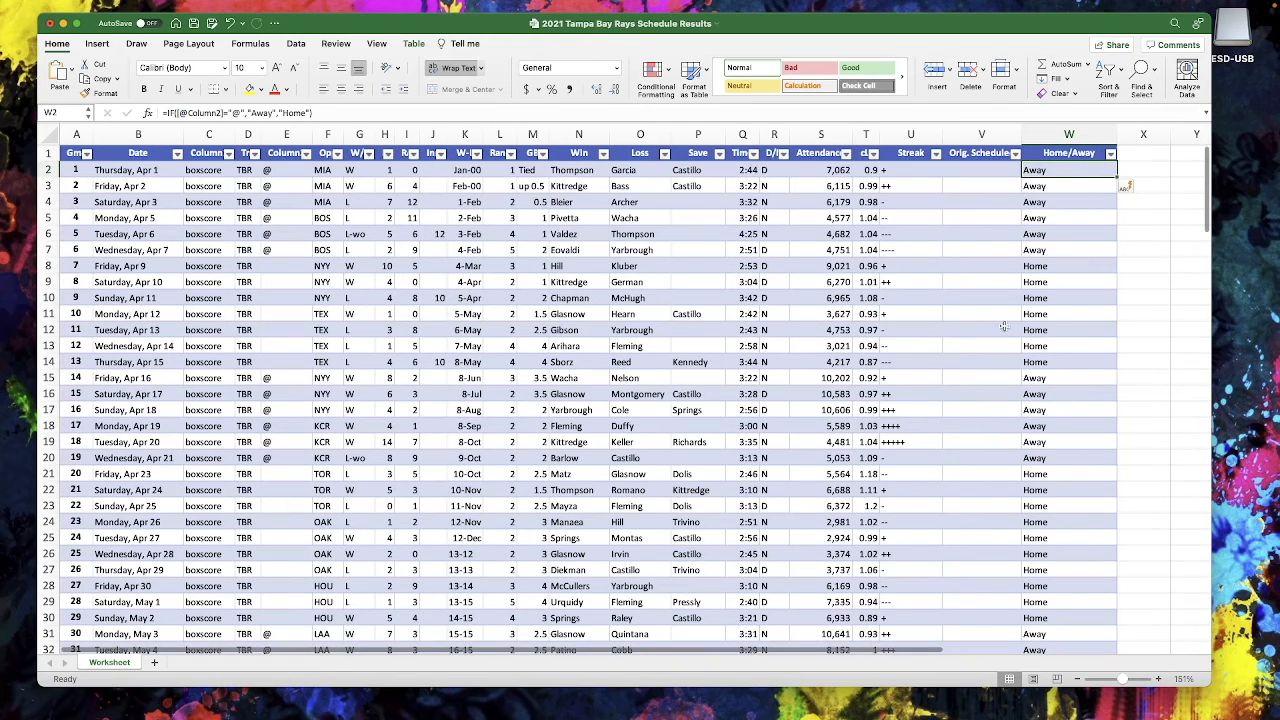
{"action": "left_click", "coordinate": [279, 112]}
{"action": "double_click", "coordinate": [293, 112]}
{"action": "key", "text": "BackSpace"}
{"action": "key", "text": "BackSpace"}
{"action": "key", "text": "BackSpace"}
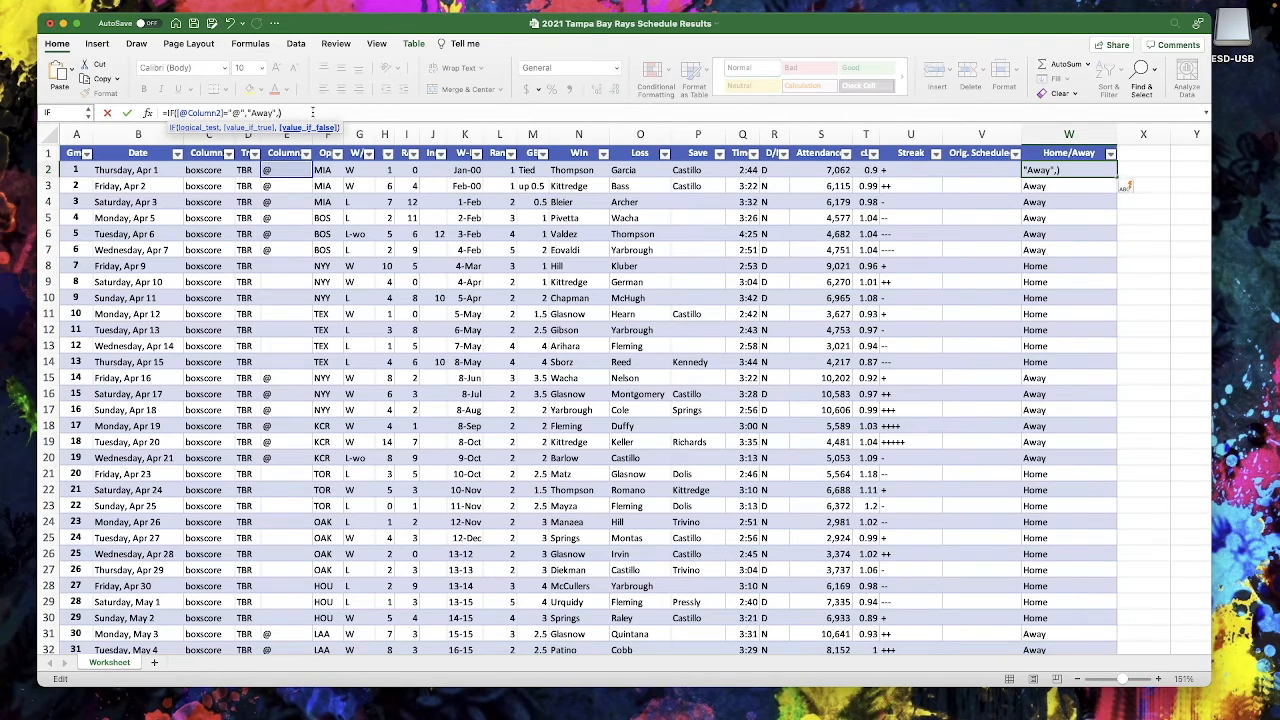
{"action": "type", "text": "if"}
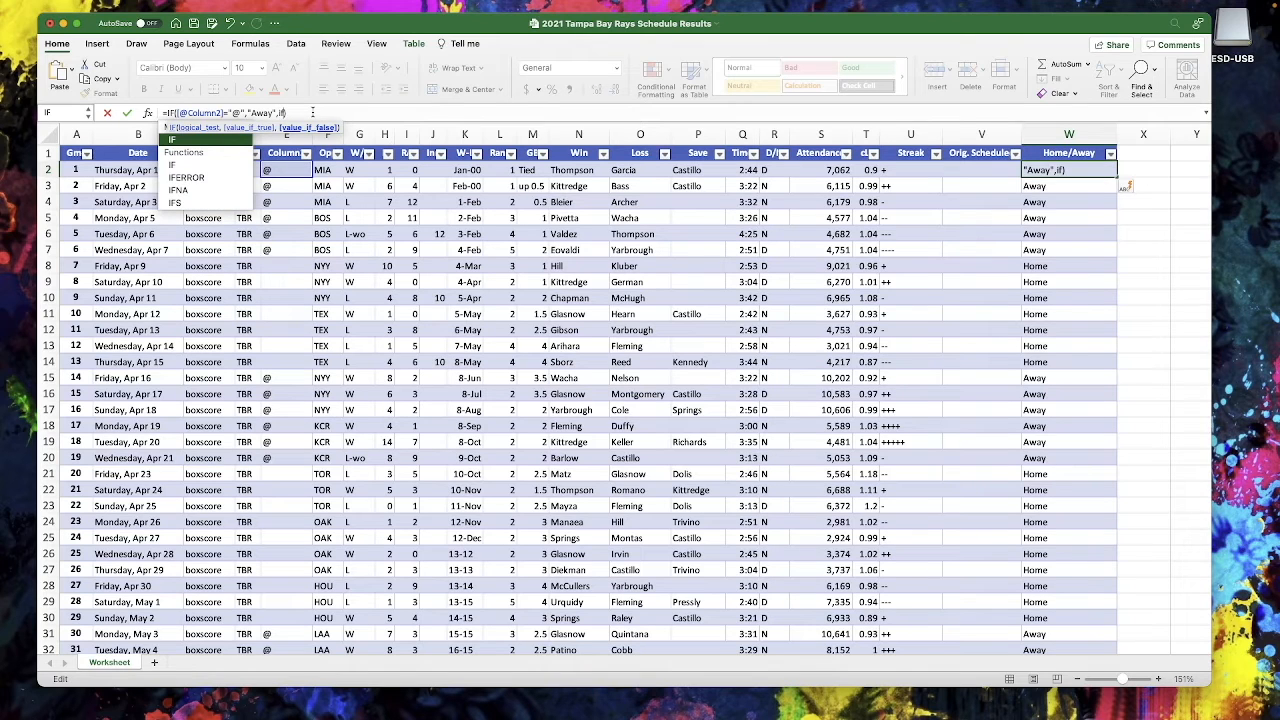
{"action": "type", "text": "("}
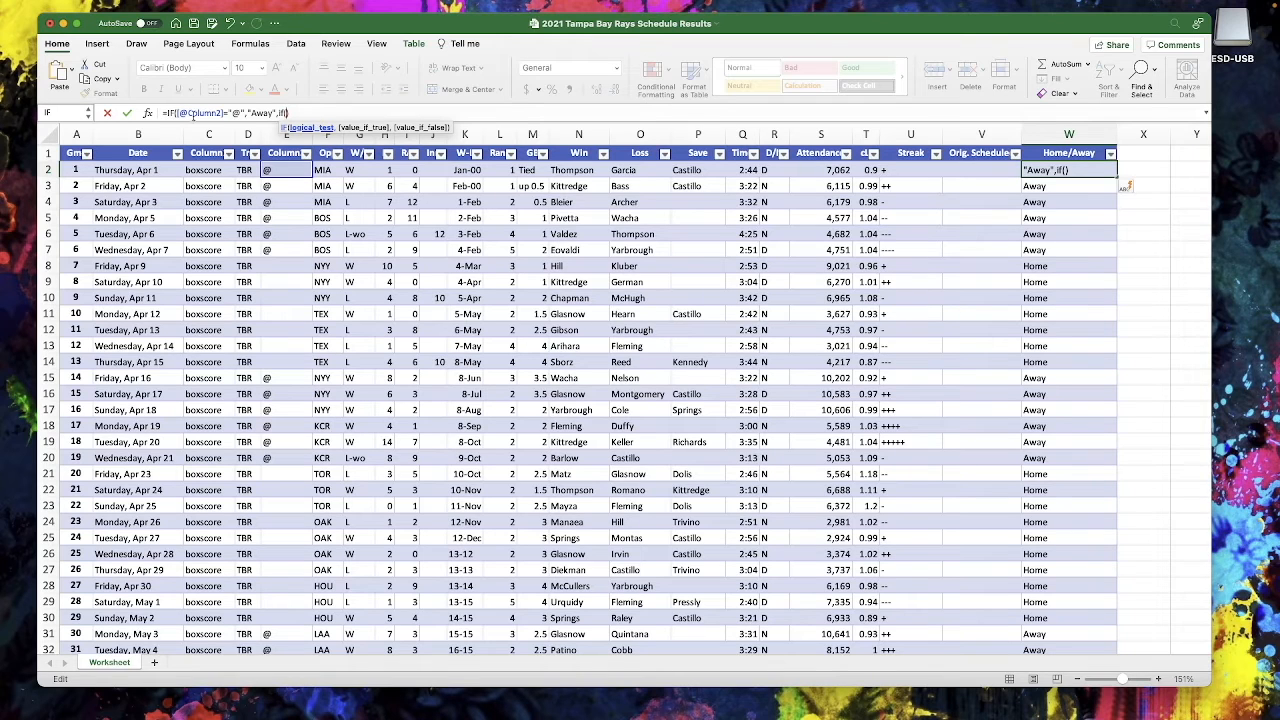
{"action": "left_click", "coordinate": [356, 169]}
{"action": "type", "text": "=\"W\""}
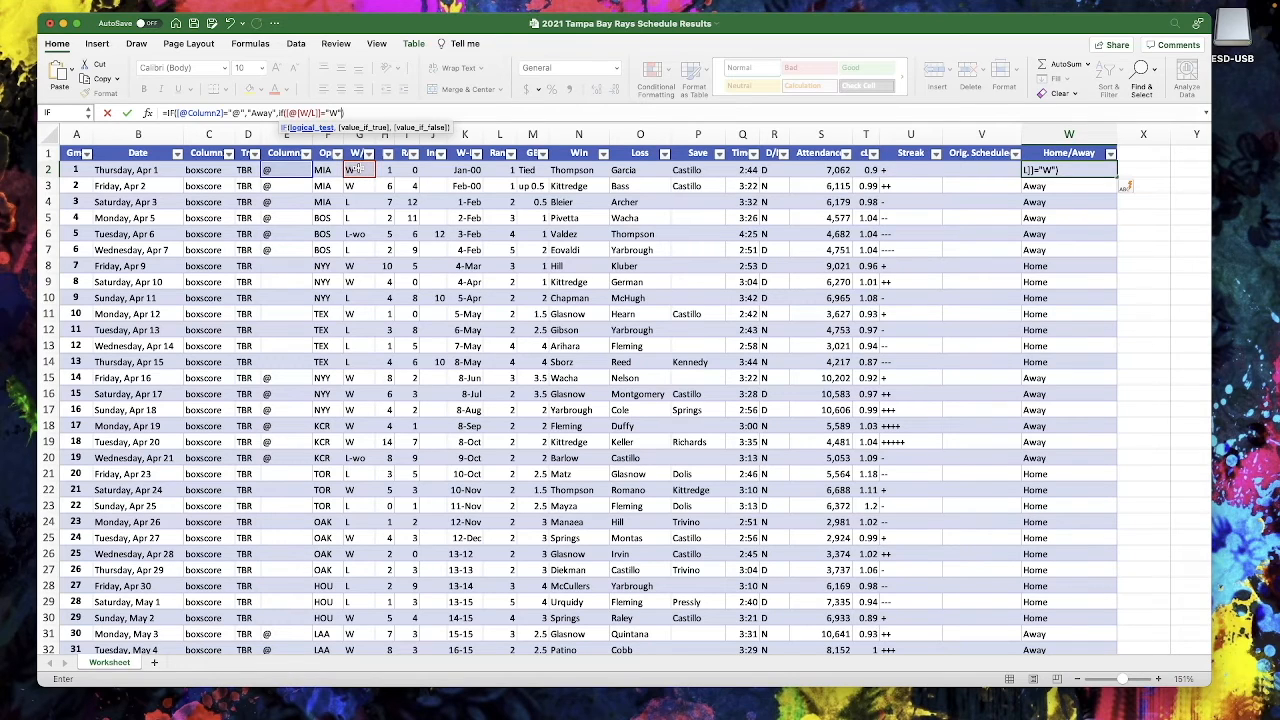
- Complete the nested IF in W2 with "Home-Win" as its true value and "Home-Away" as its false value
{"action": "type", "text": ","}
{"action": "type", "text": "\"Home\""}
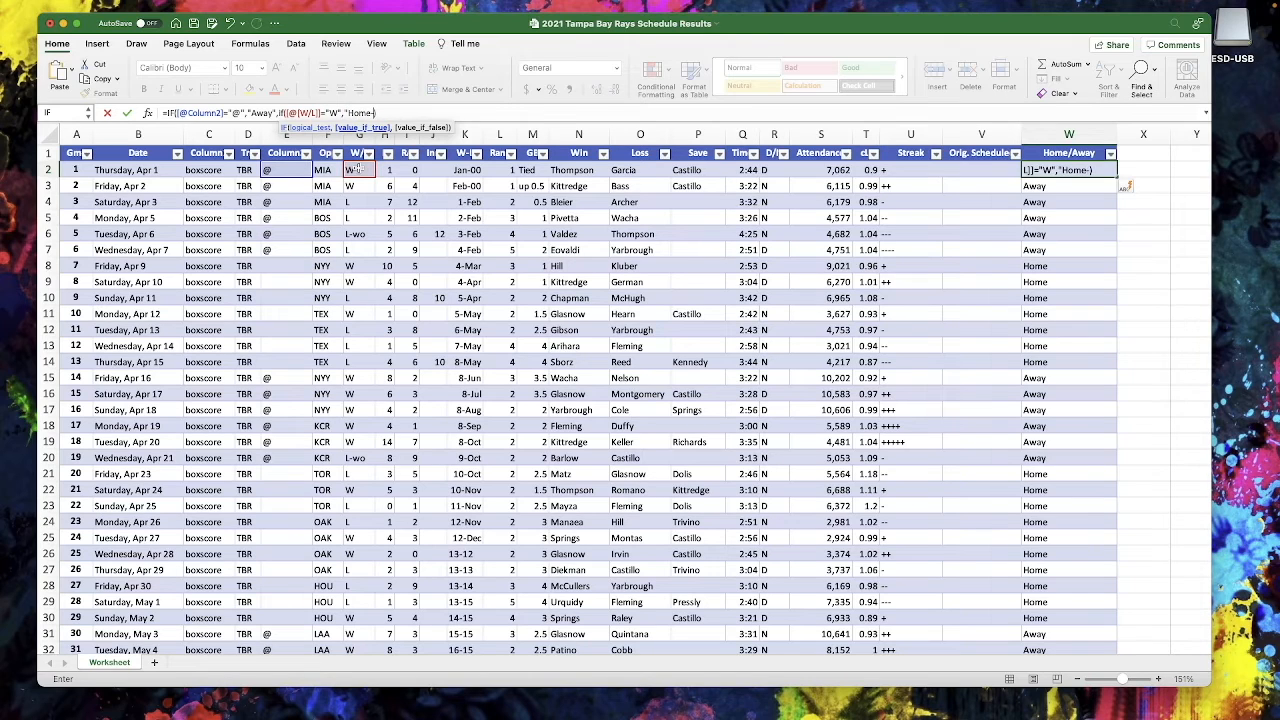
{"action": "type", "text": "-Win"}
{"action": "type", "text": ",\""}
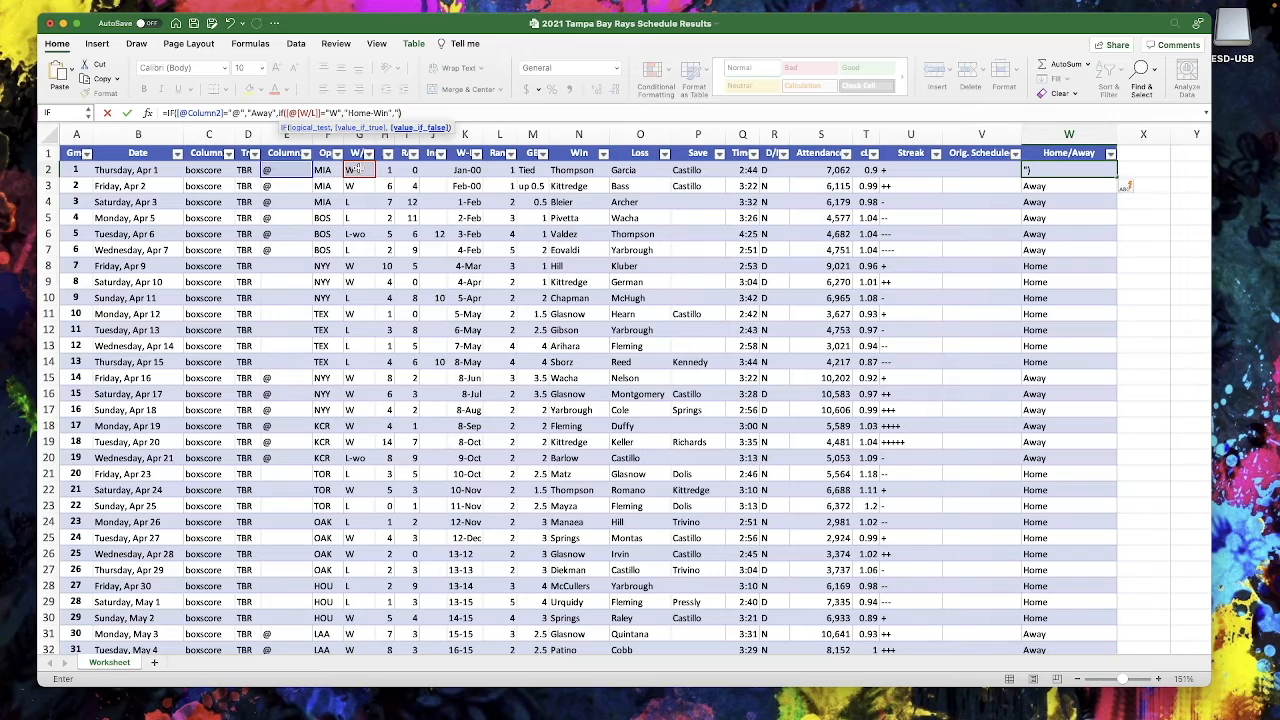
{"action": "type", "text": "Home-Away\")"}
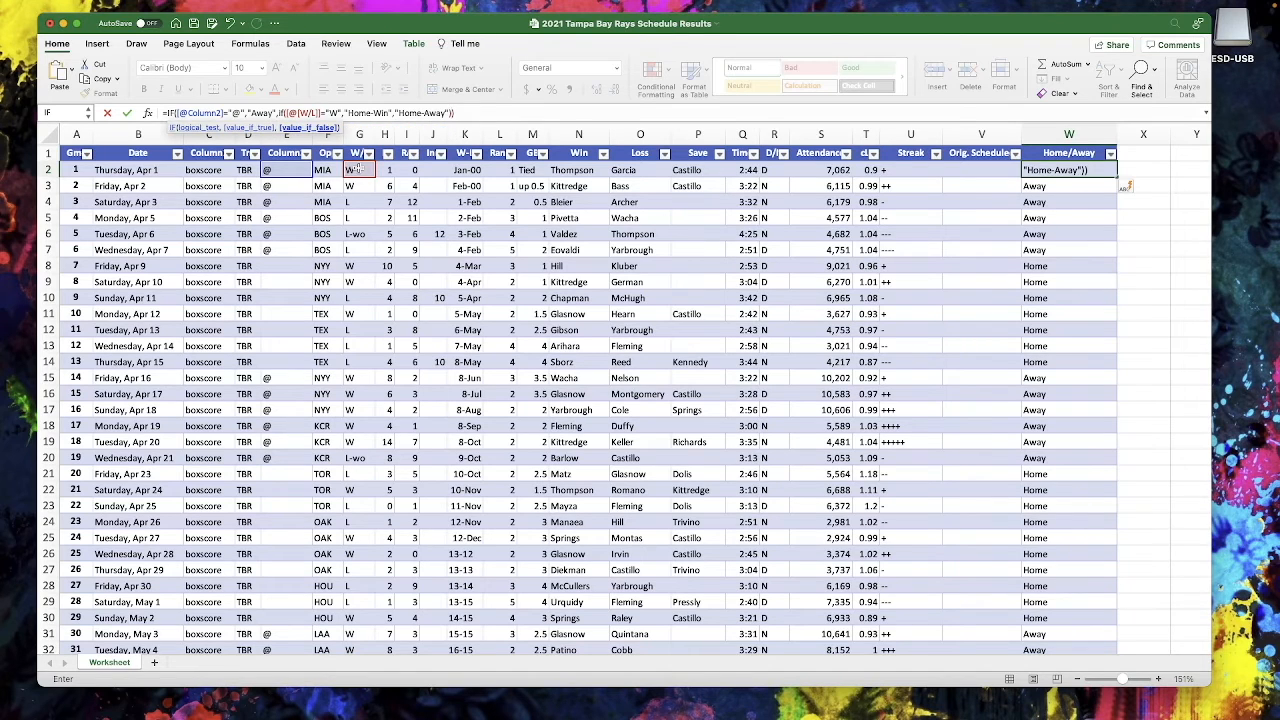
- Review the nested IF portion of W2's formula and enter the finished formula for the Home/Away column
{"action": "left_click_drag", "start_coordinate": [279, 113], "coordinate": [452, 113]}
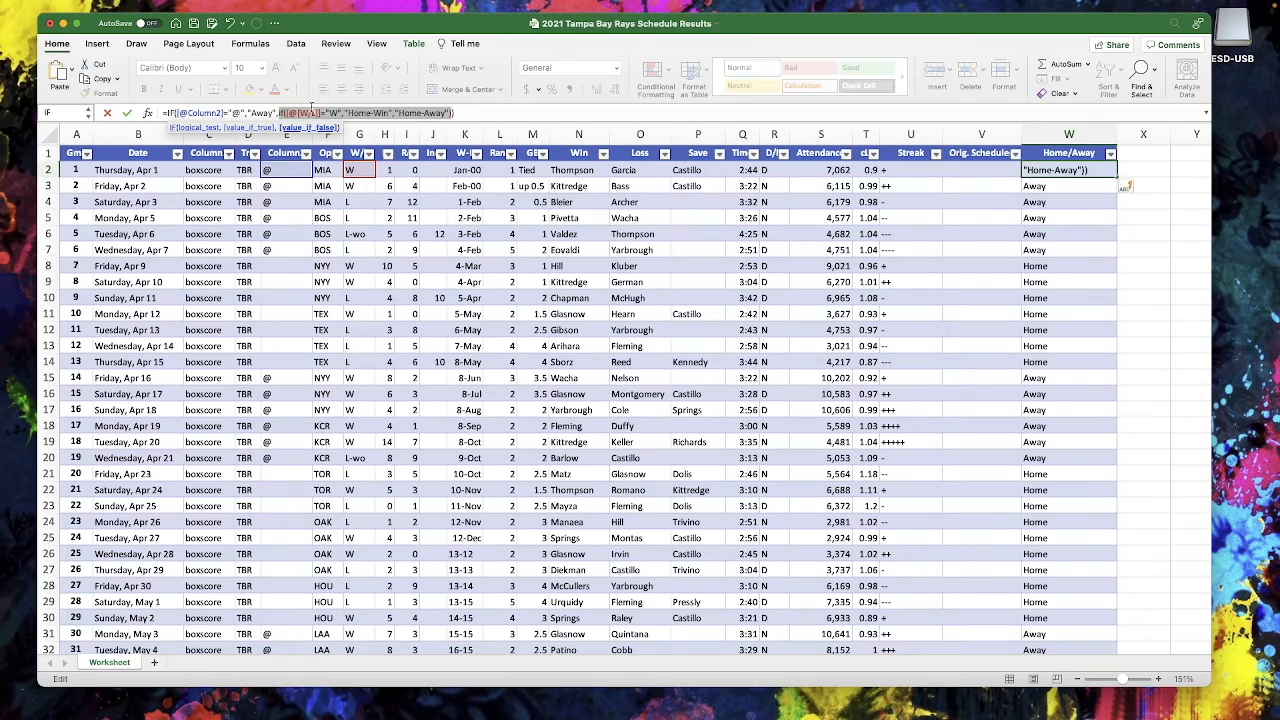
{"action": "left_click", "coordinate": [456, 113]}
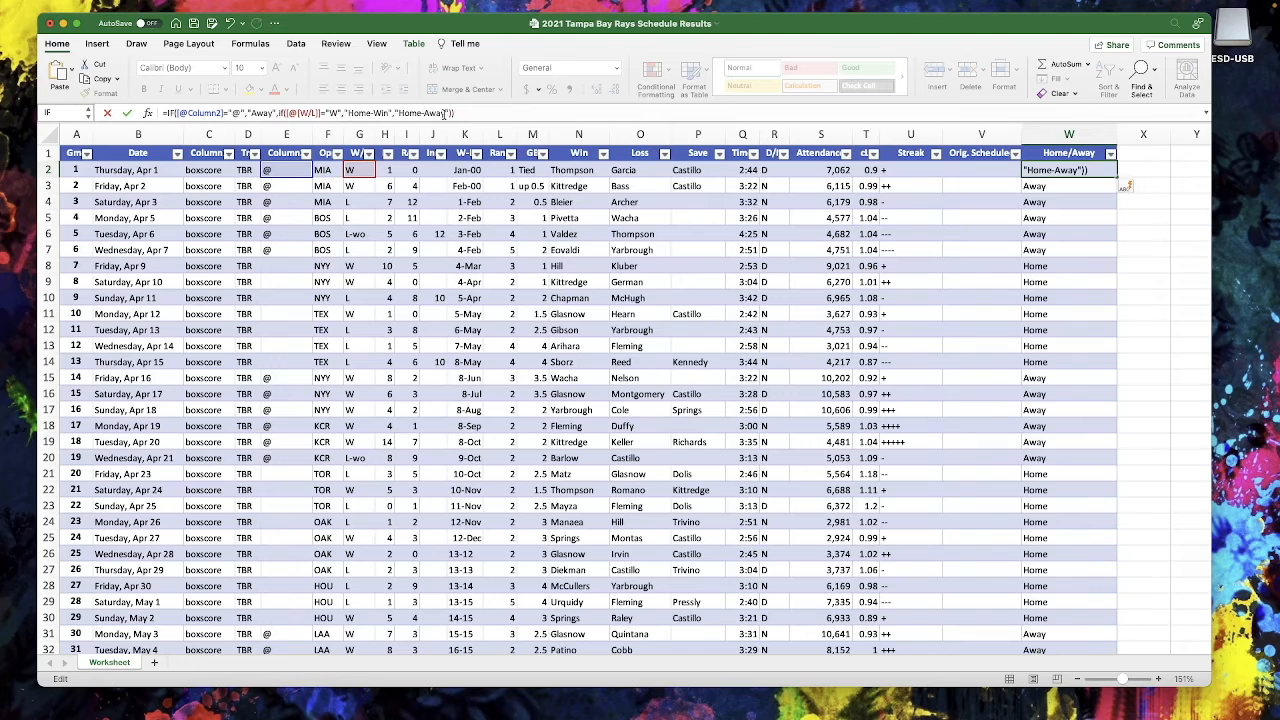
{"action": "mouse_move", "coordinate": [284, 113]}
{"action": "left_mouse_down"}
{"action": "mouse_move", "coordinate": [447, 113]}
{"action": "mouse_move", "coordinate": [284, 113]}
{"action": "left_mouse_up"}
{"action": "left_click", "coordinate": [455, 113]}
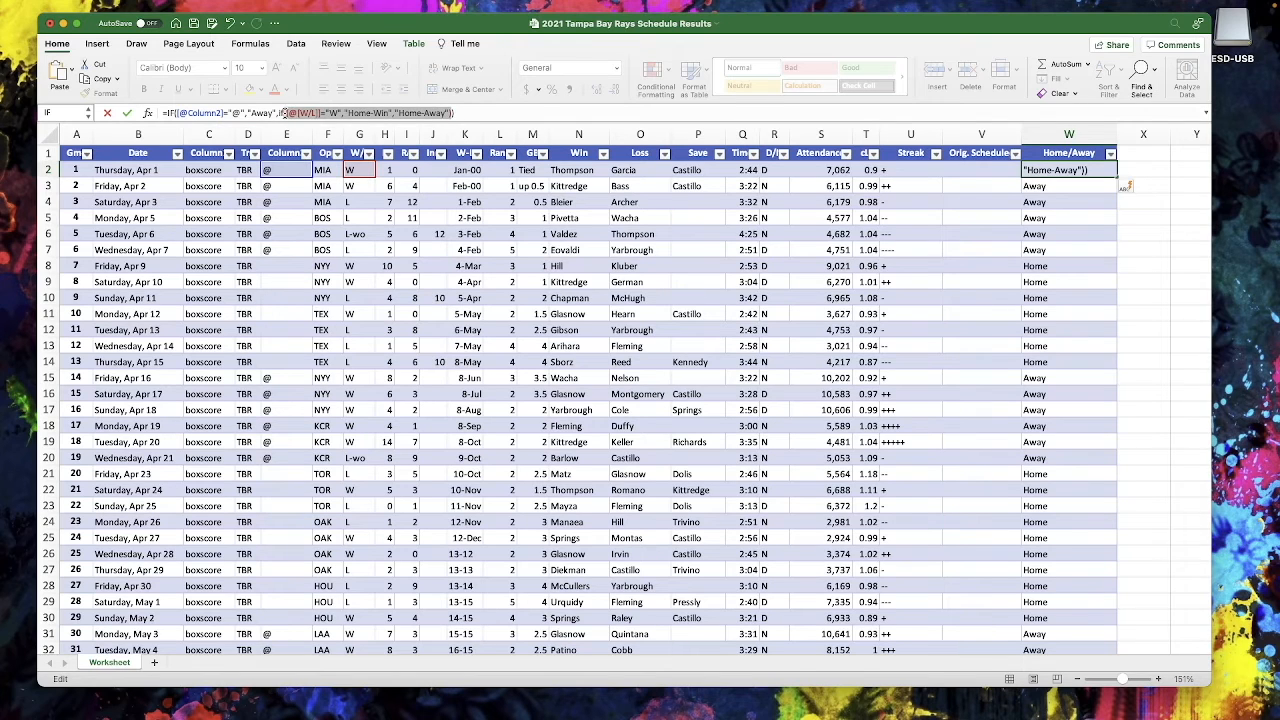
{"action": "left_click", "coordinate": [461, 112]}
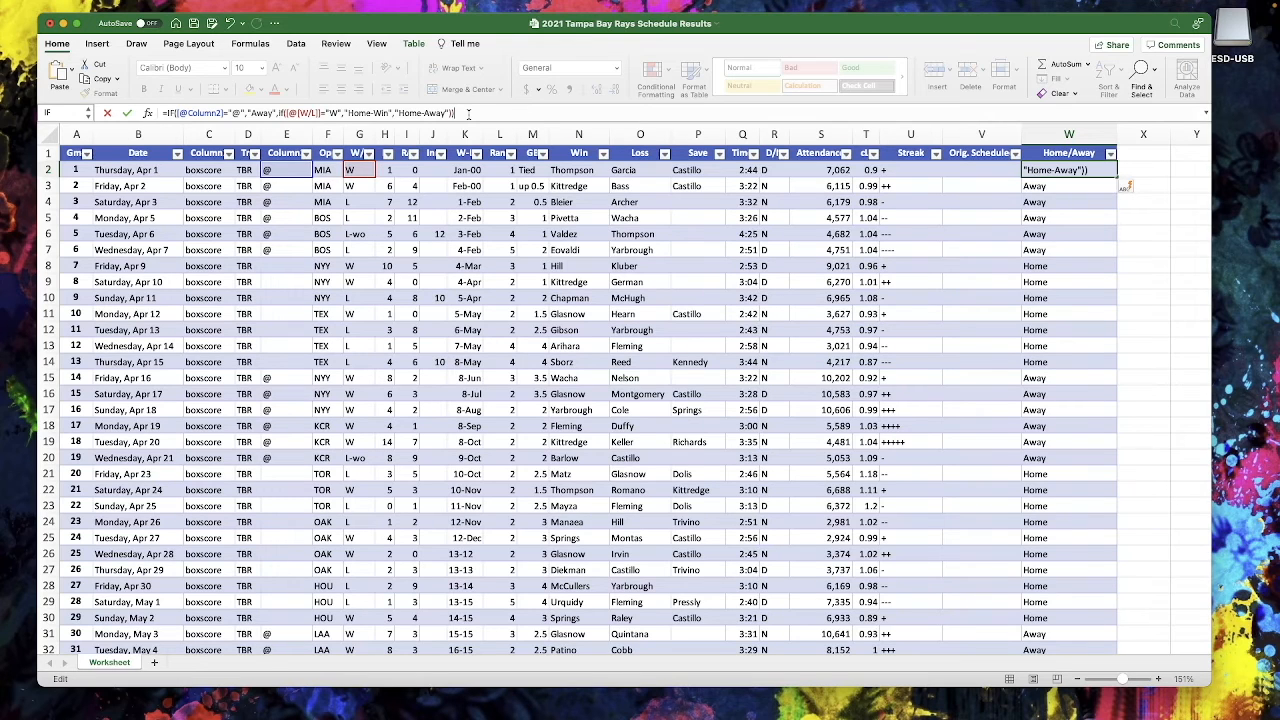
{"action": "key", "text": "Return"}
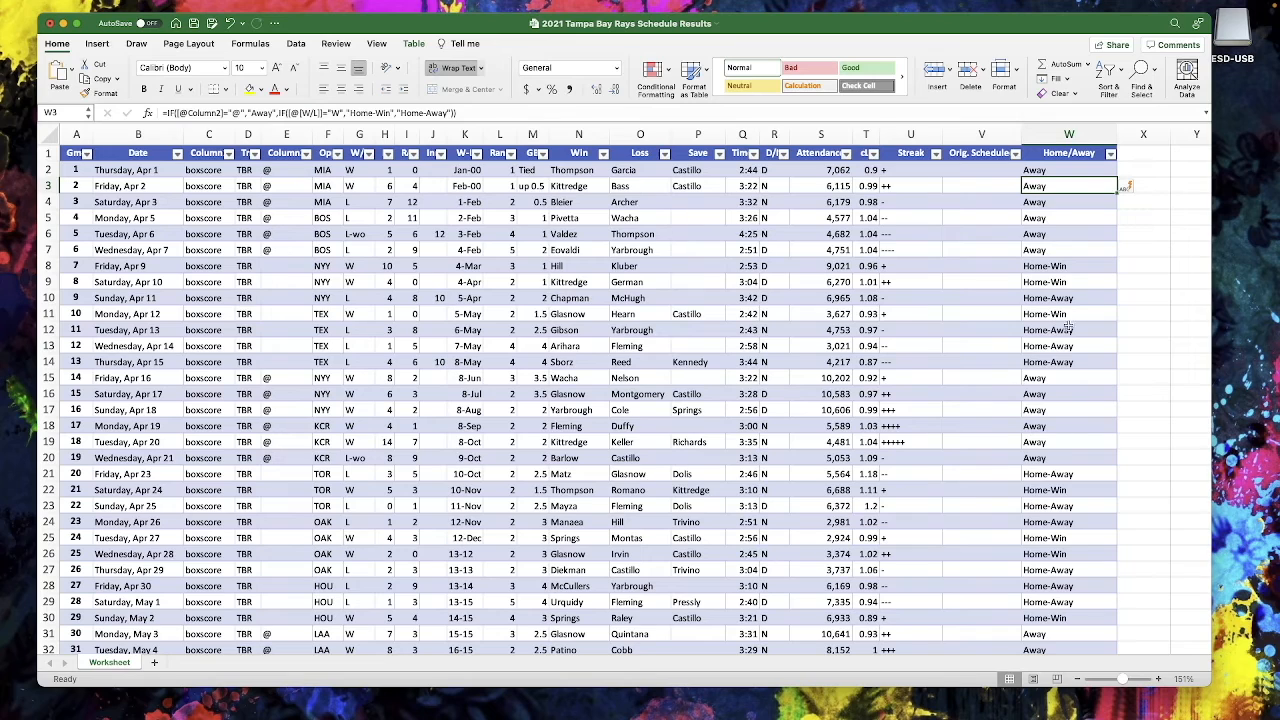
- View the formula in W8 with the formula bar enlarged, and restore the bar to one line
{"action": "left_click", "coordinate": [1052, 264]}
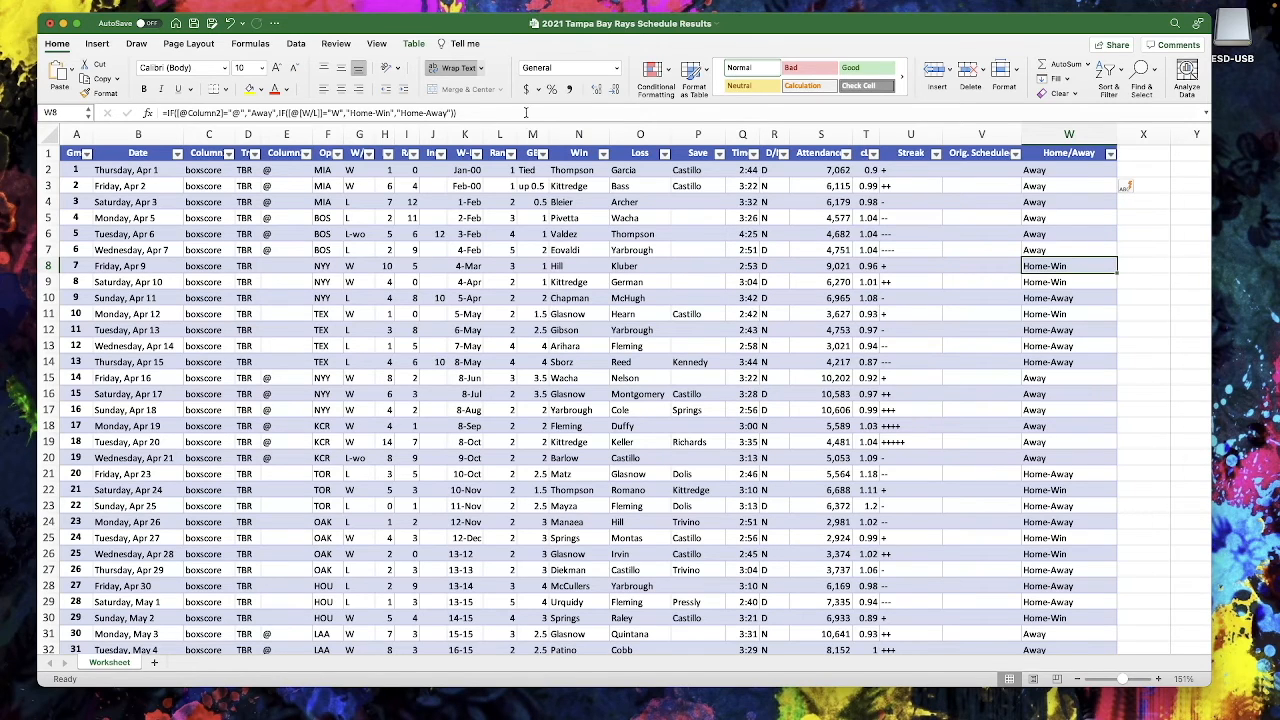
{"action": "left_click_drag", "start_coordinate": [524, 122], "coordinate": [524, 160]}
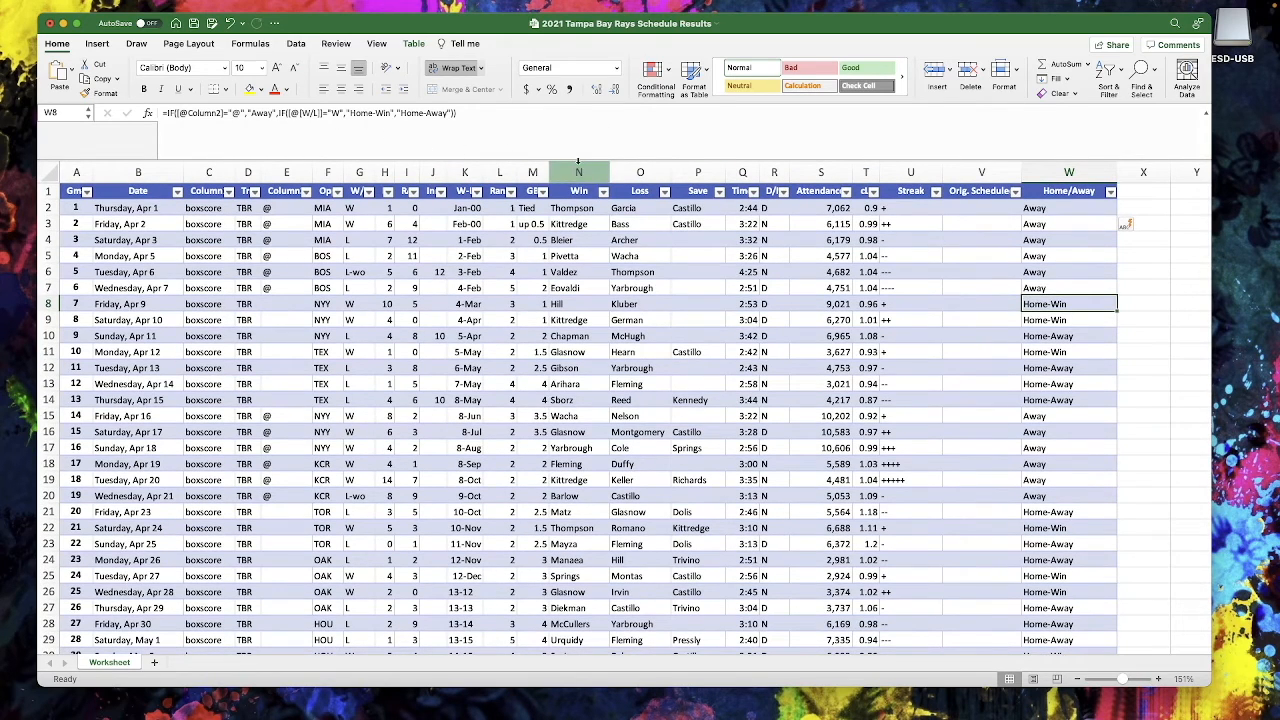
{"action": "left_click_drag", "start_coordinate": [577, 159], "coordinate": [580, 137]}
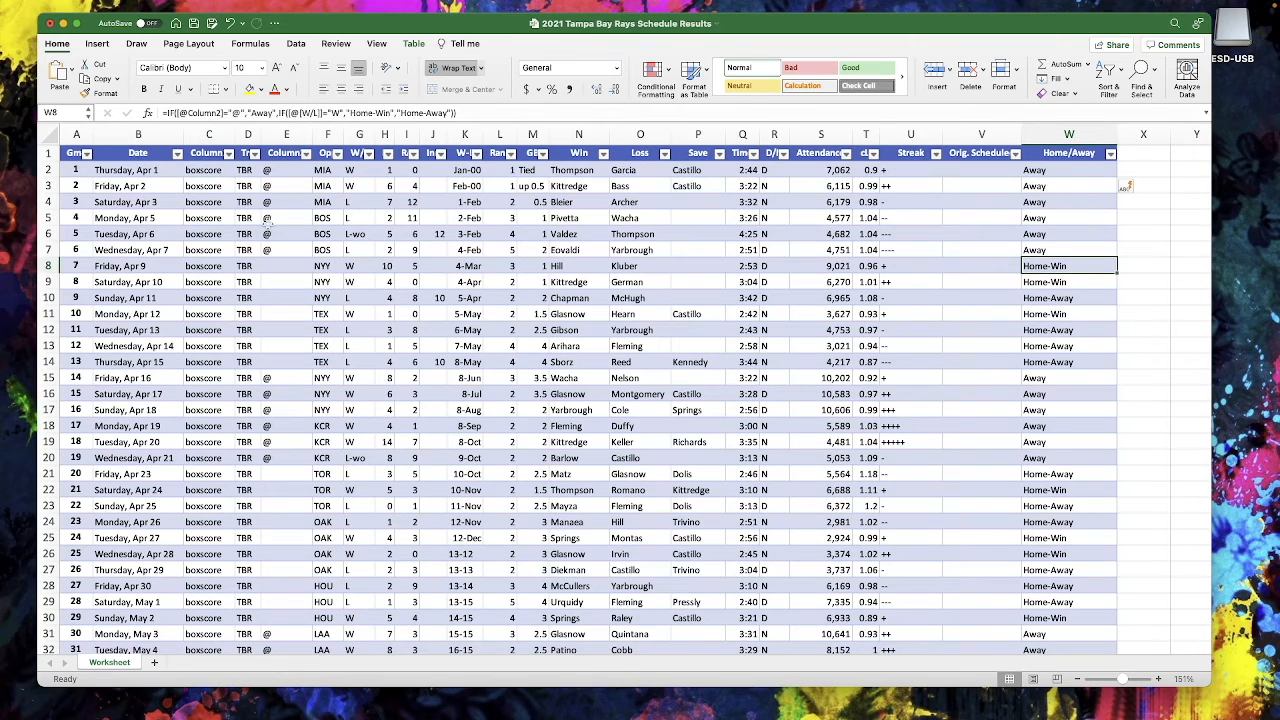
- Inspect the outer IF's arguments for W8 in the Formula Builder, including the nested IF as its false value, and close it
{"action": "left_click", "coordinate": [170, 114]}
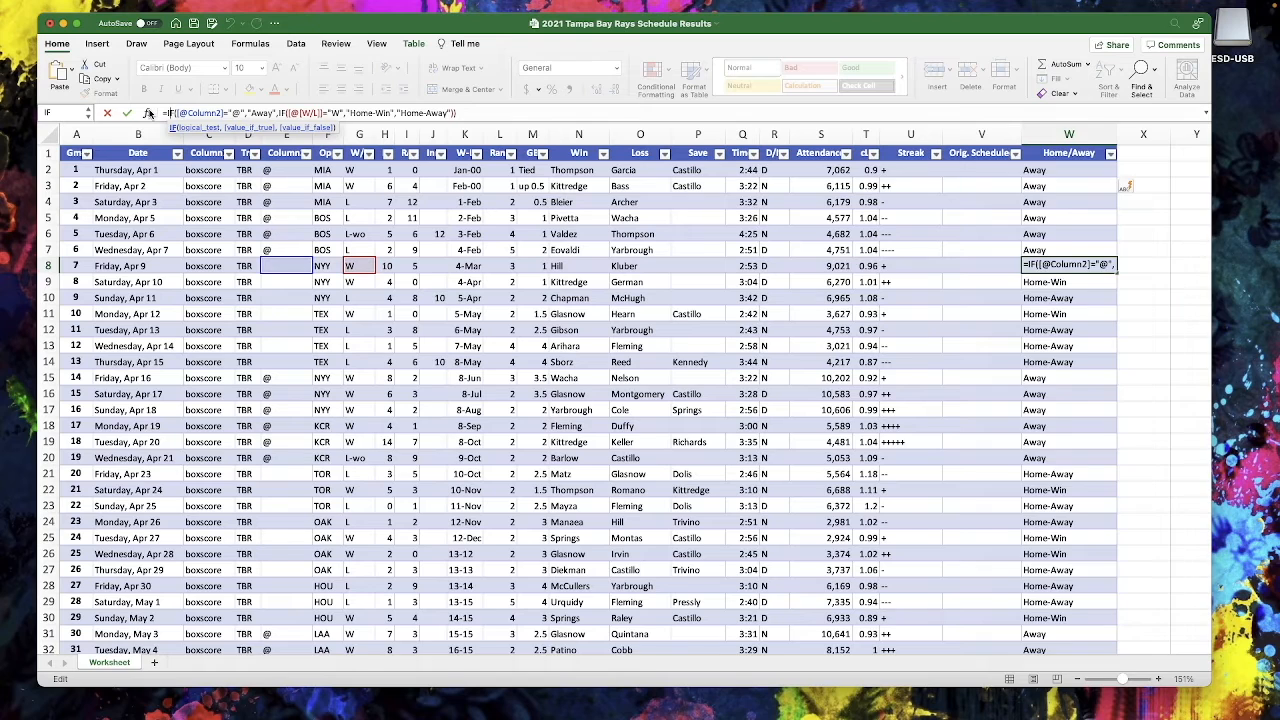
{"action": "left_click", "coordinate": [147, 113]}
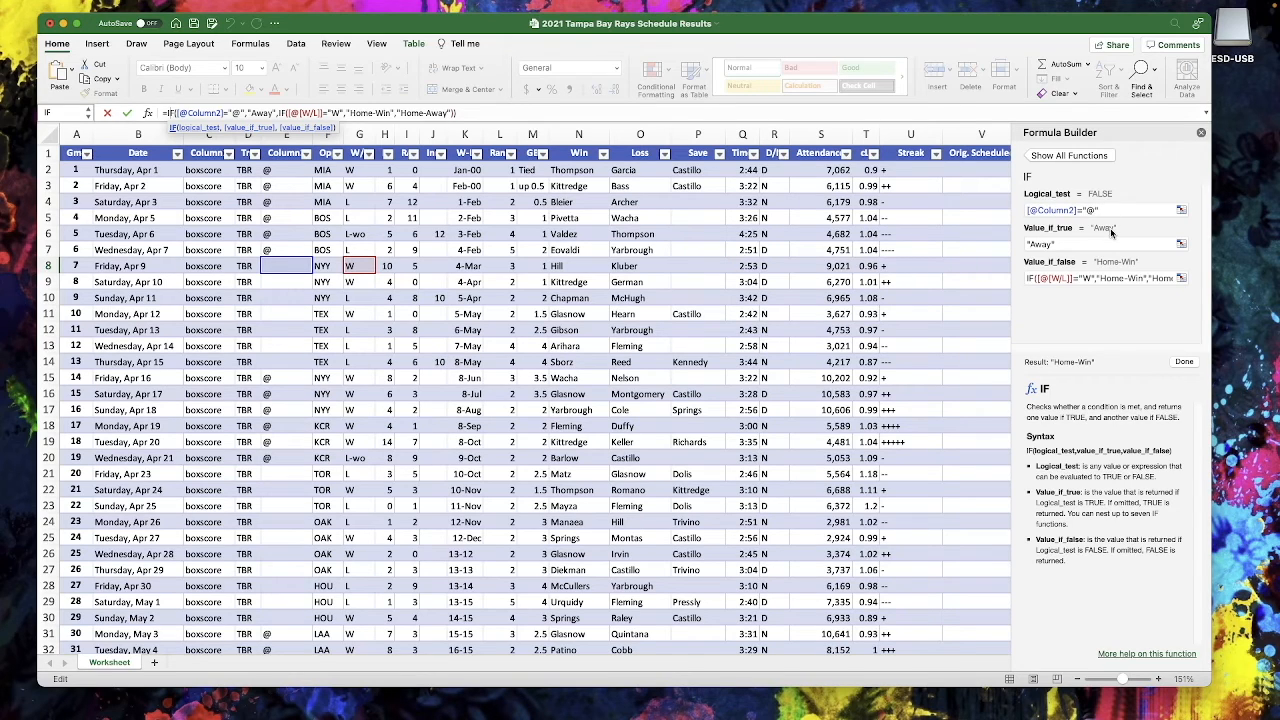
{"action": "left_click", "coordinate": [1026, 280]}
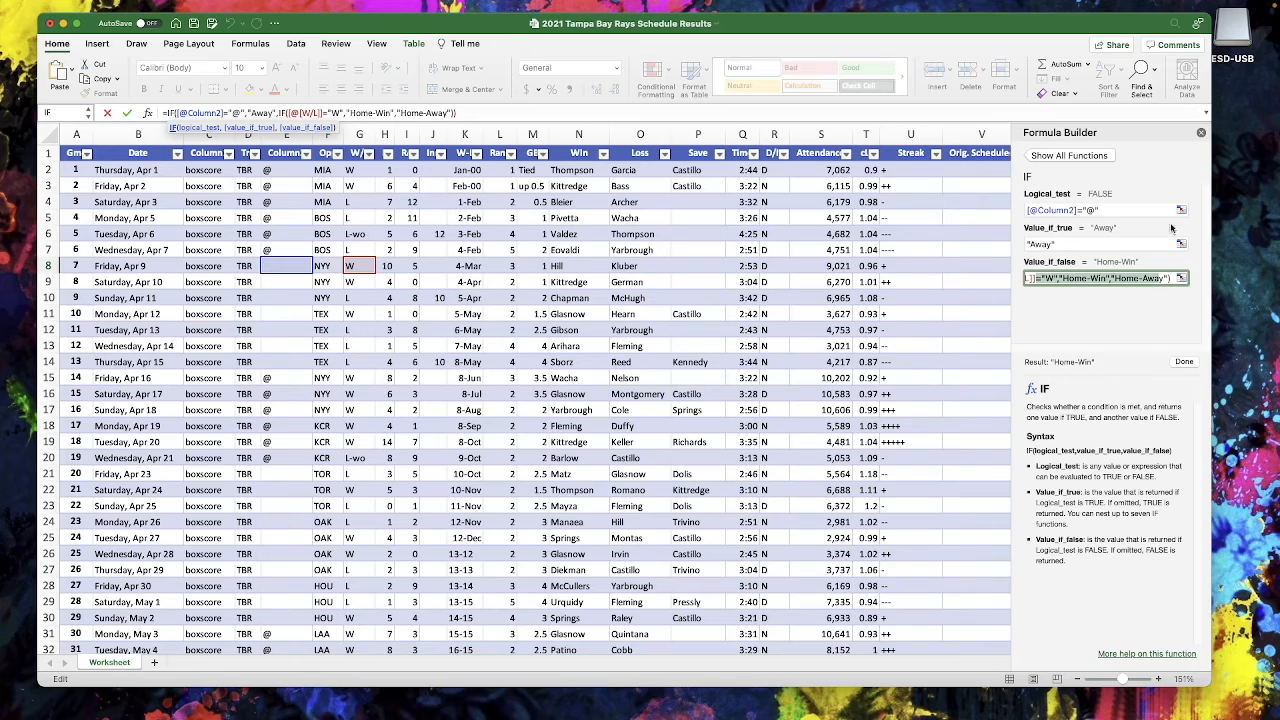
{"action": "left_click", "coordinate": [1201, 133]}
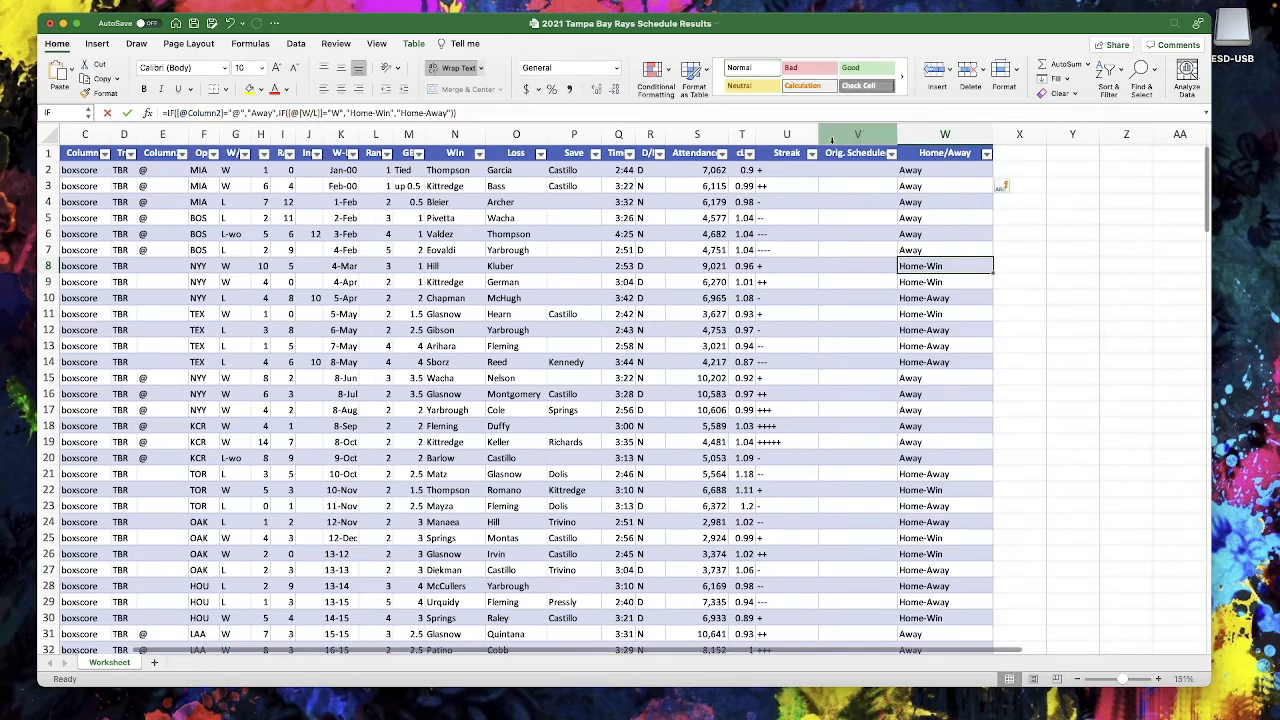
- Inspect the nested IF's own arguments for W8 in the Formula Builder and close it
{"action": "left_click", "coordinate": [282, 113]}
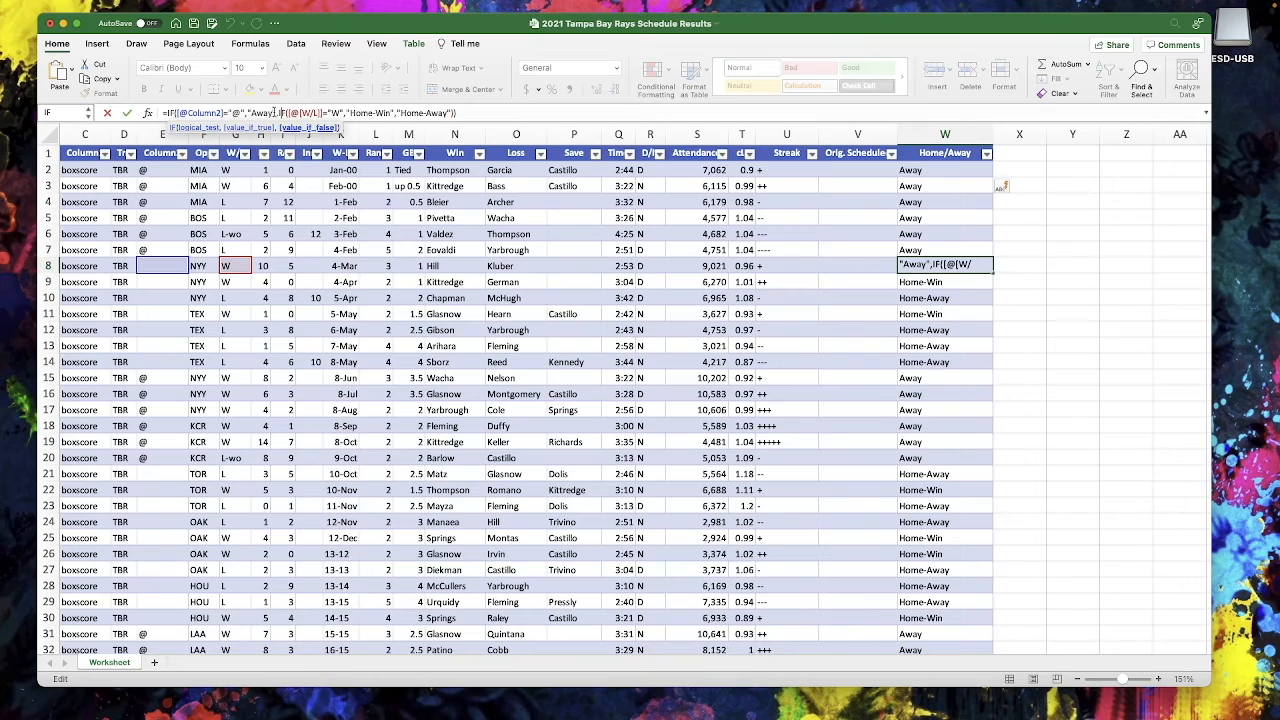
{"action": "left_click", "coordinate": [147, 113]}
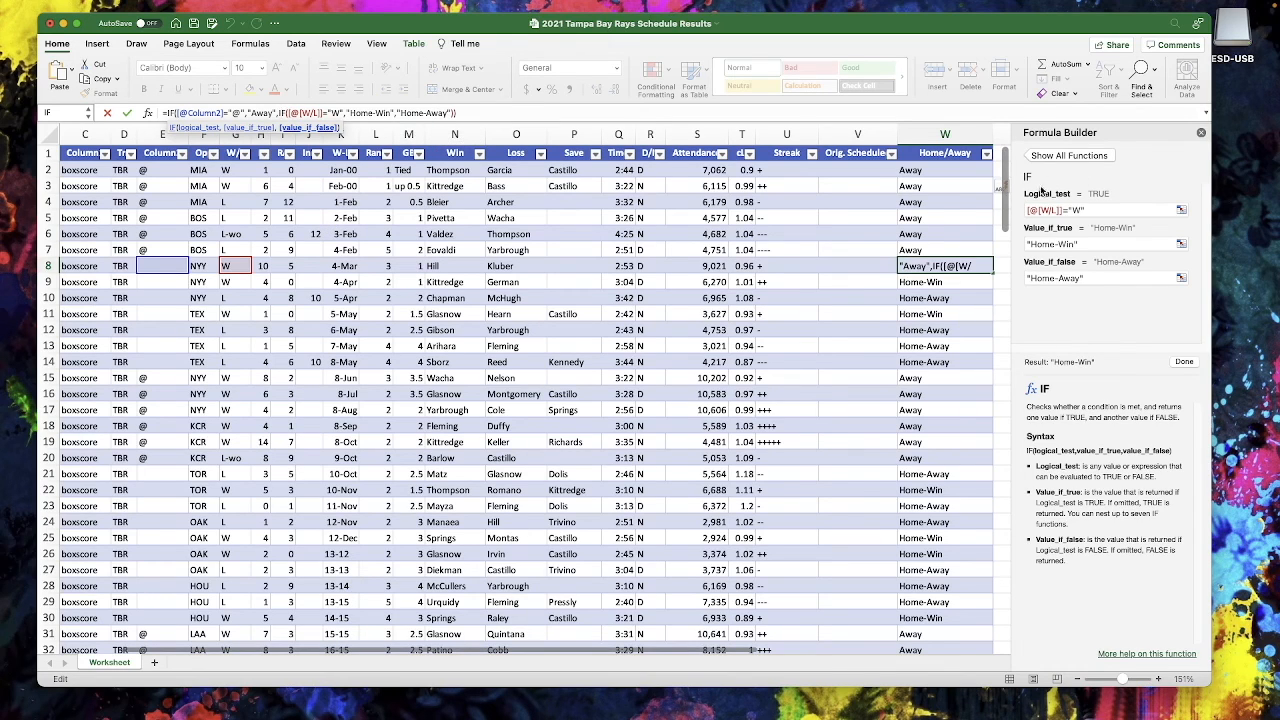
{"action": "left_click", "coordinate": [1202, 133]}
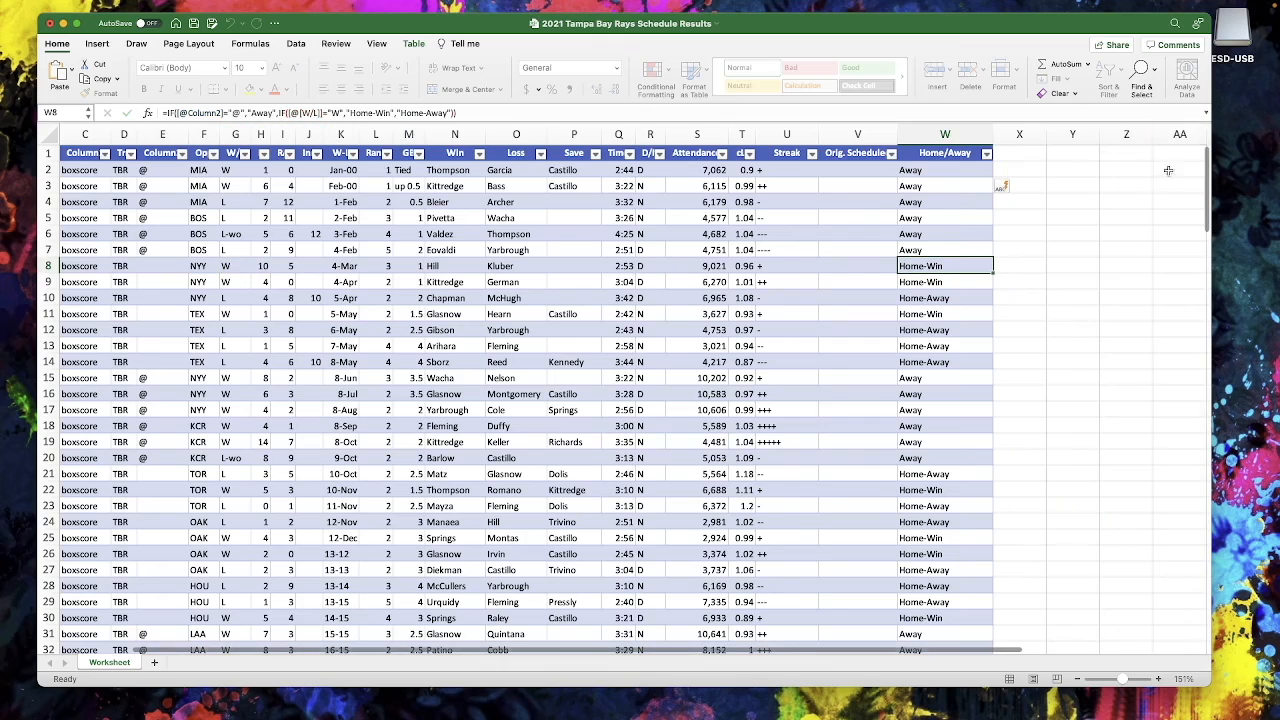